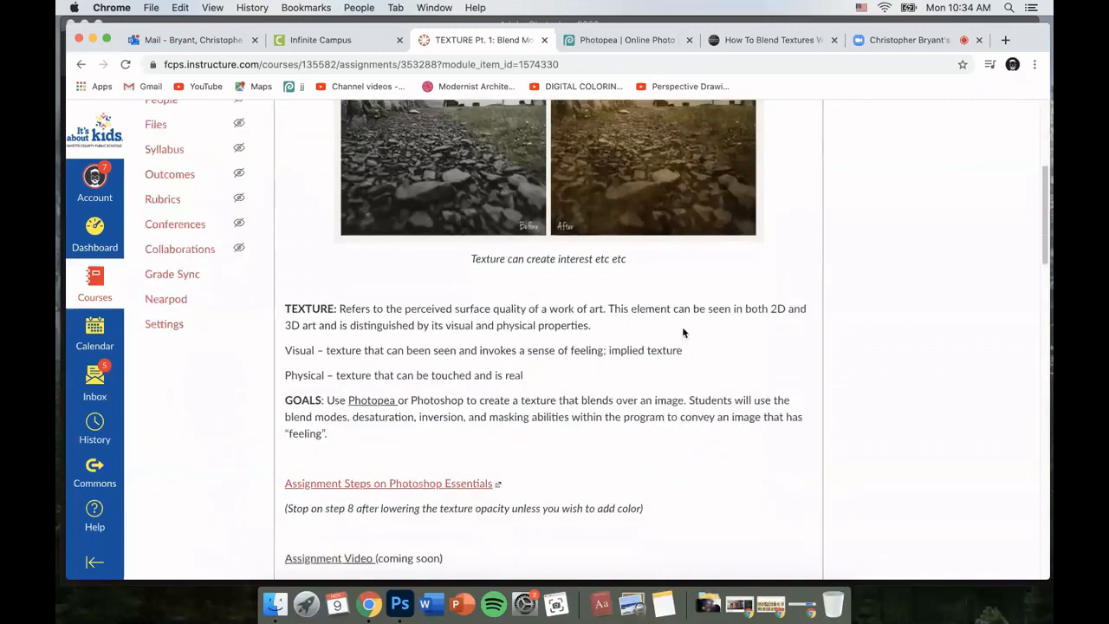
- Review the texture assignment's goals and the Photoshop Essentials texture-blending tutorial as far as its final blended result, and close the tutorial
scroll(683, 332, "down", 6)
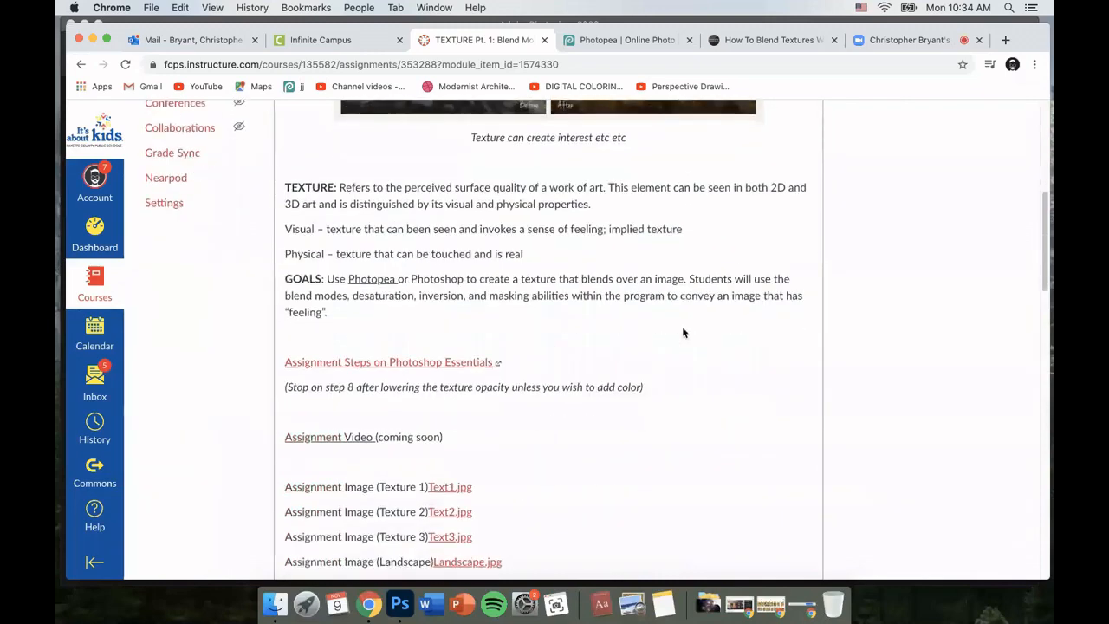
scroll(683, 333, "down", 1)
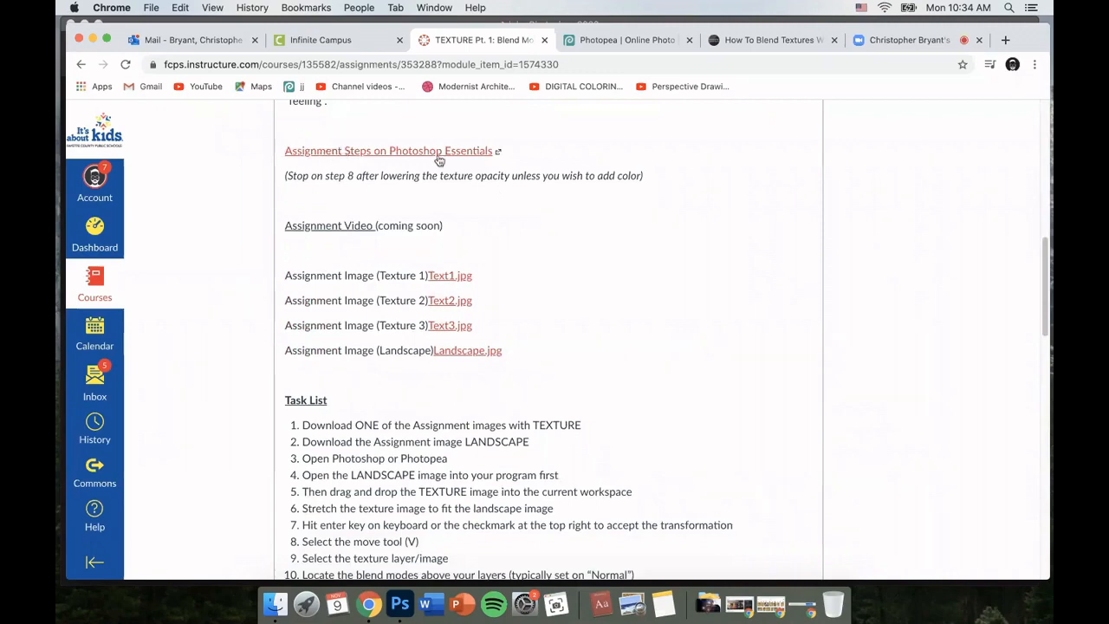
left_click(768, 44)
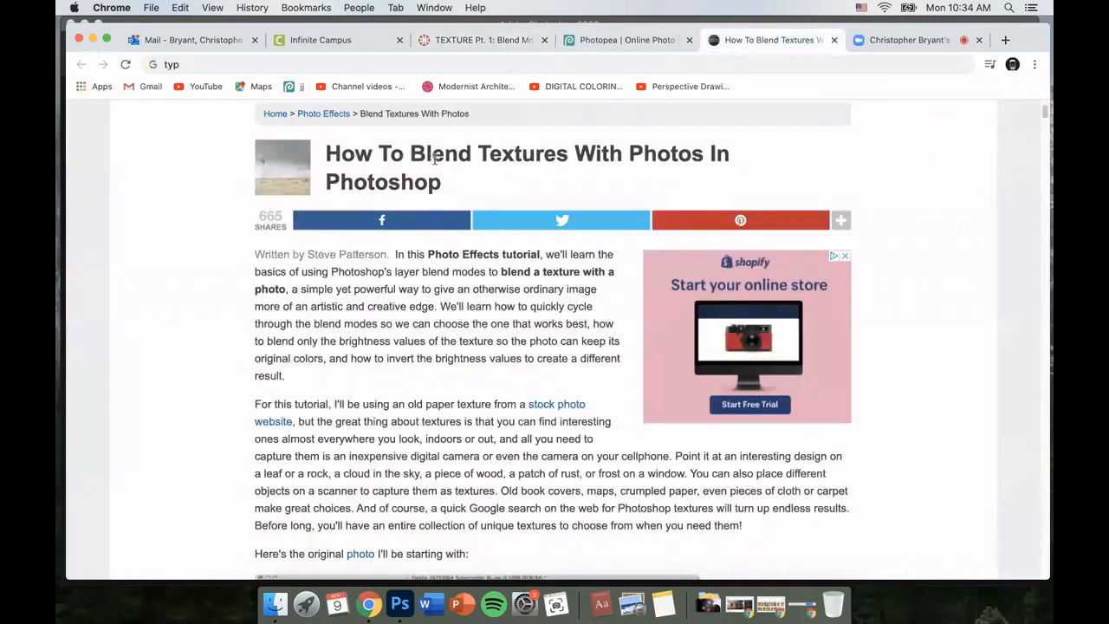
scroll(623, 192, "down", 10)
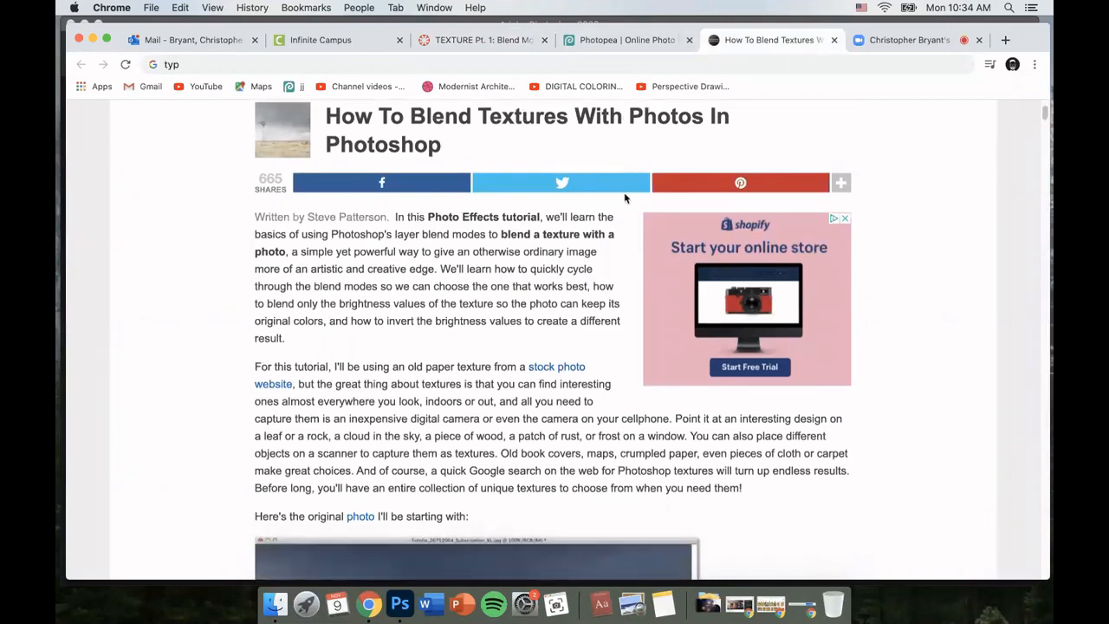
scroll(625, 193, "down", 7)
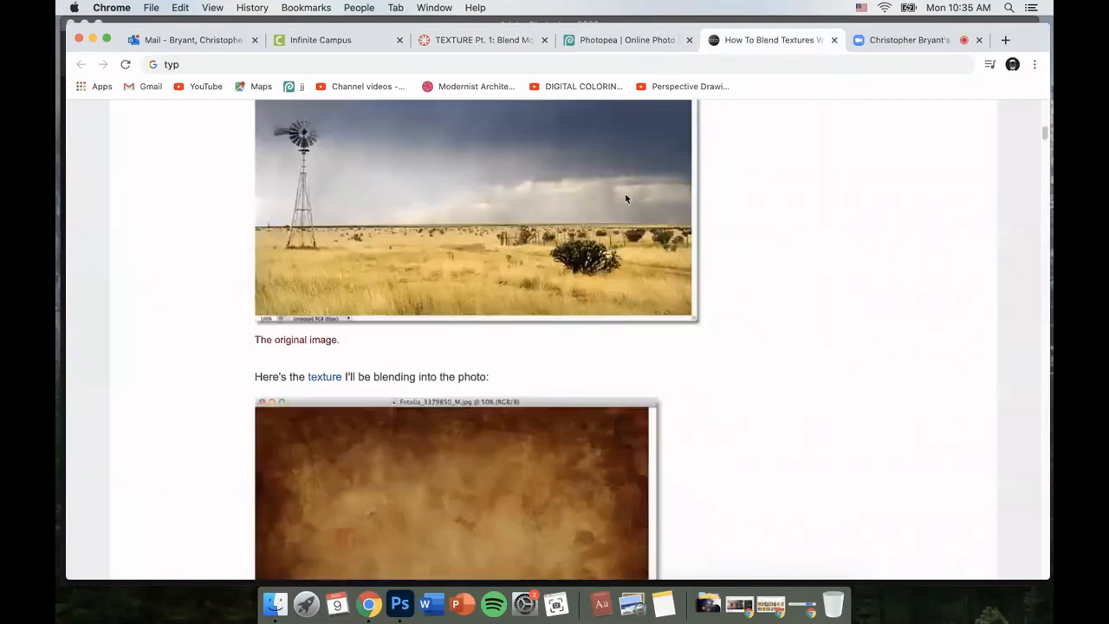
scroll(625, 202, "up", 5)
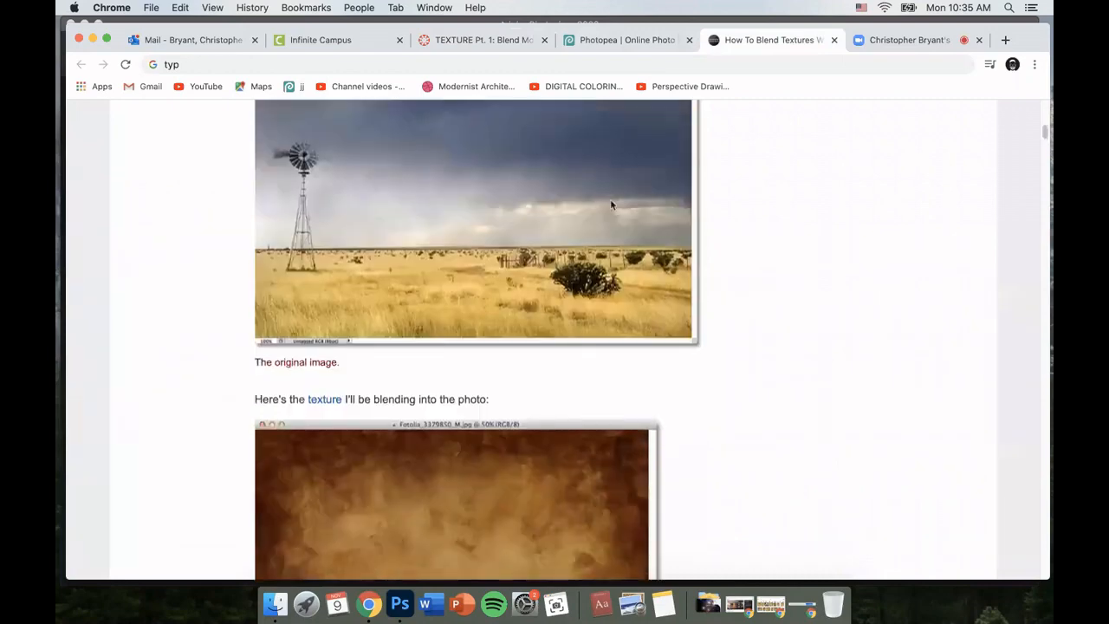
scroll(486, 171, "down", 15)
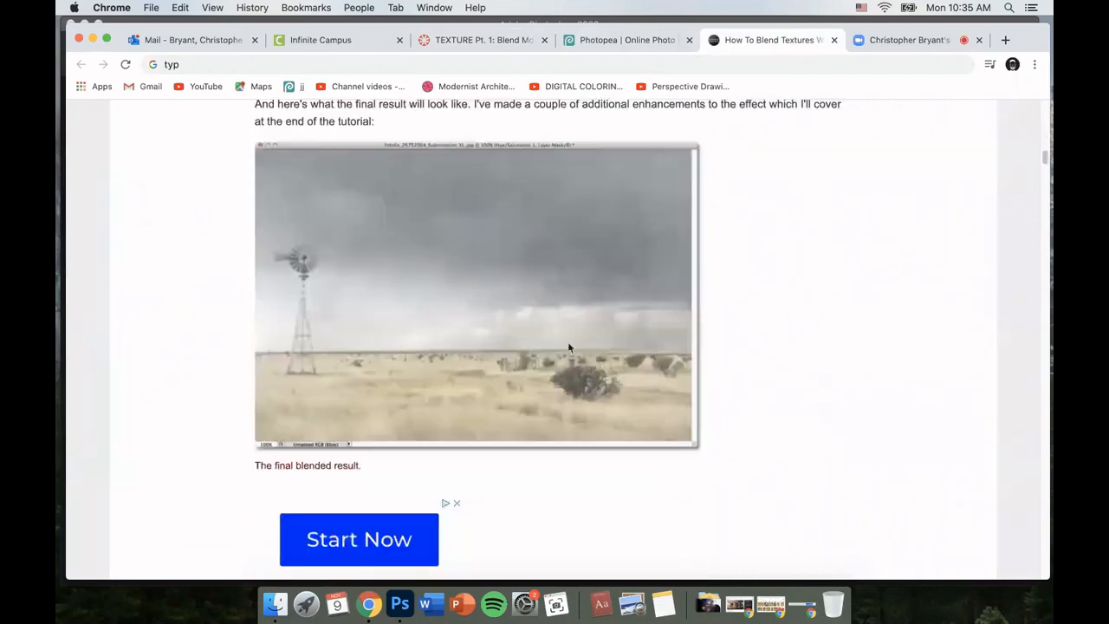
left_click(832, 40)
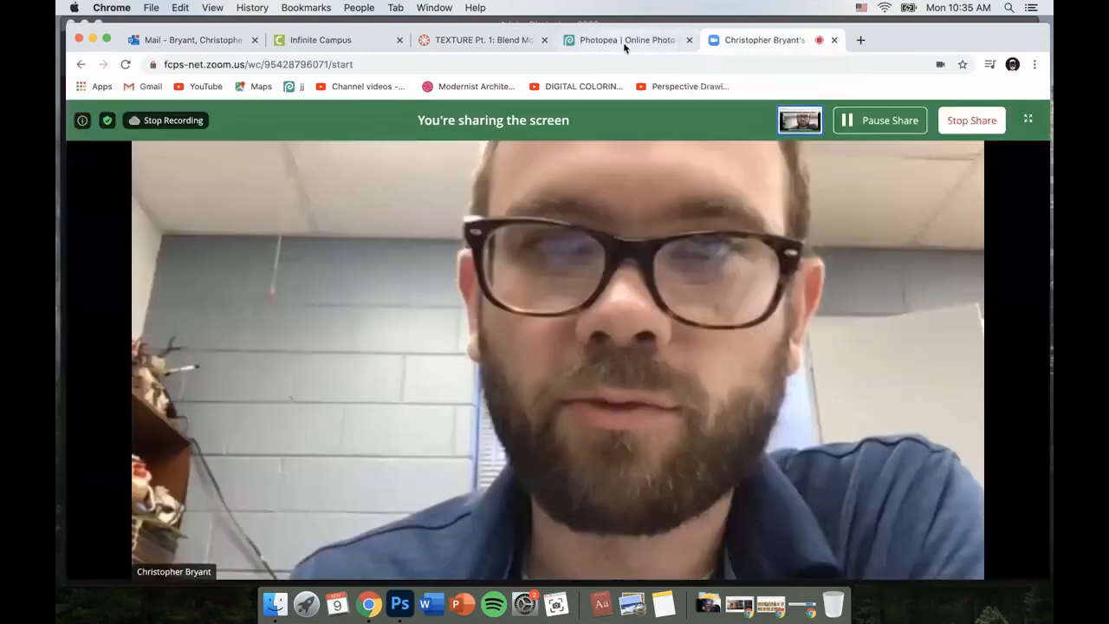
- Look at the Photopea start page and the assignment page, and look over the landscape and three texture files in Finder
left_click(624, 43)
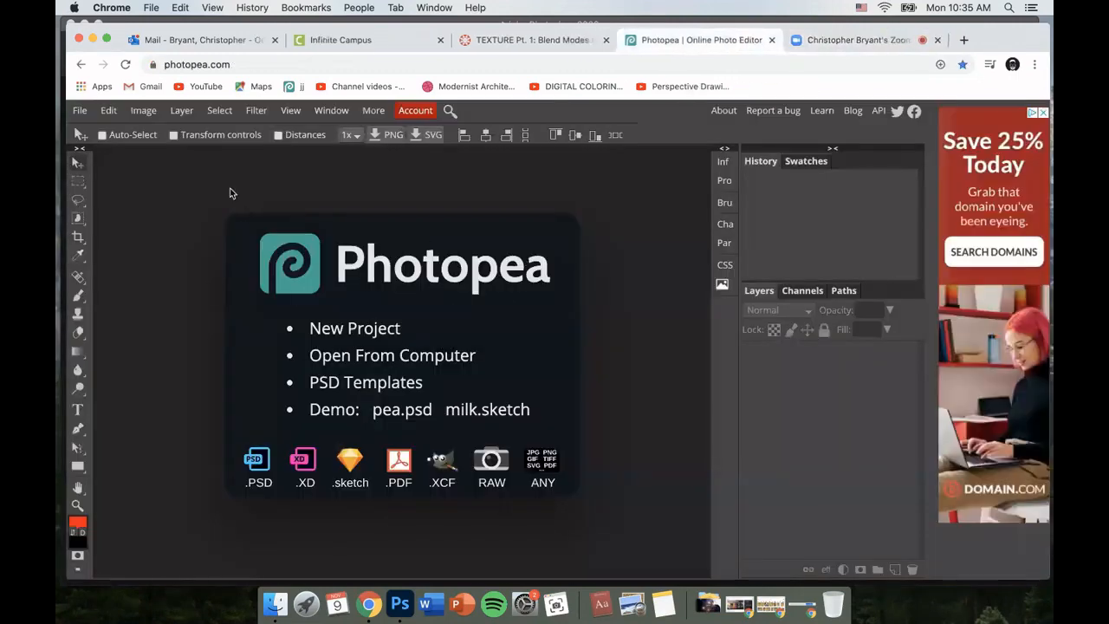
left_click(522, 40)
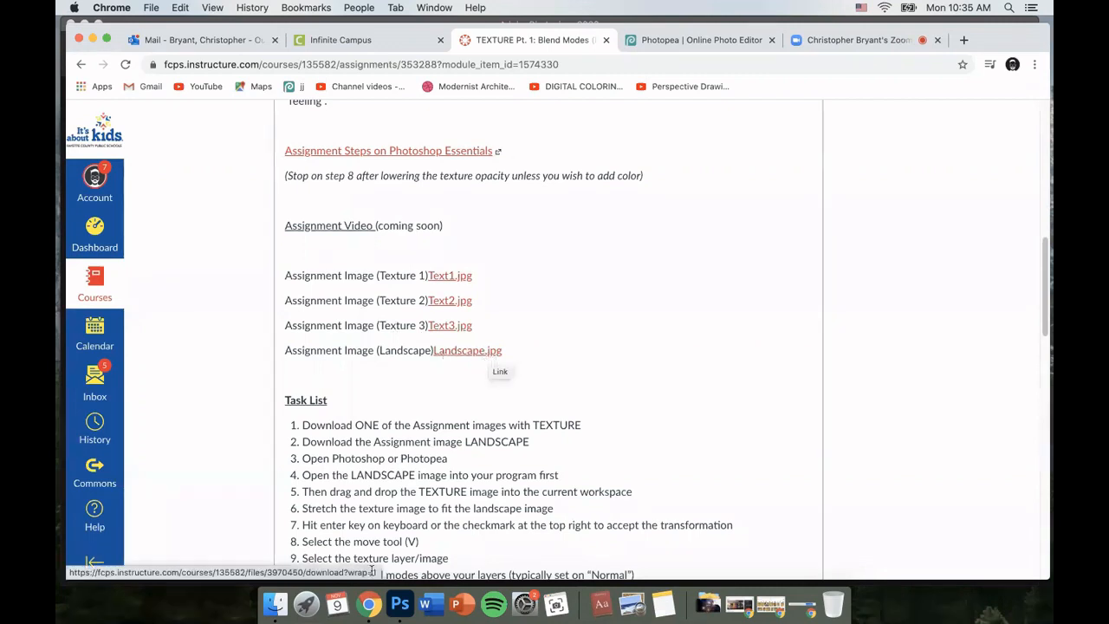
left_click(275, 598)
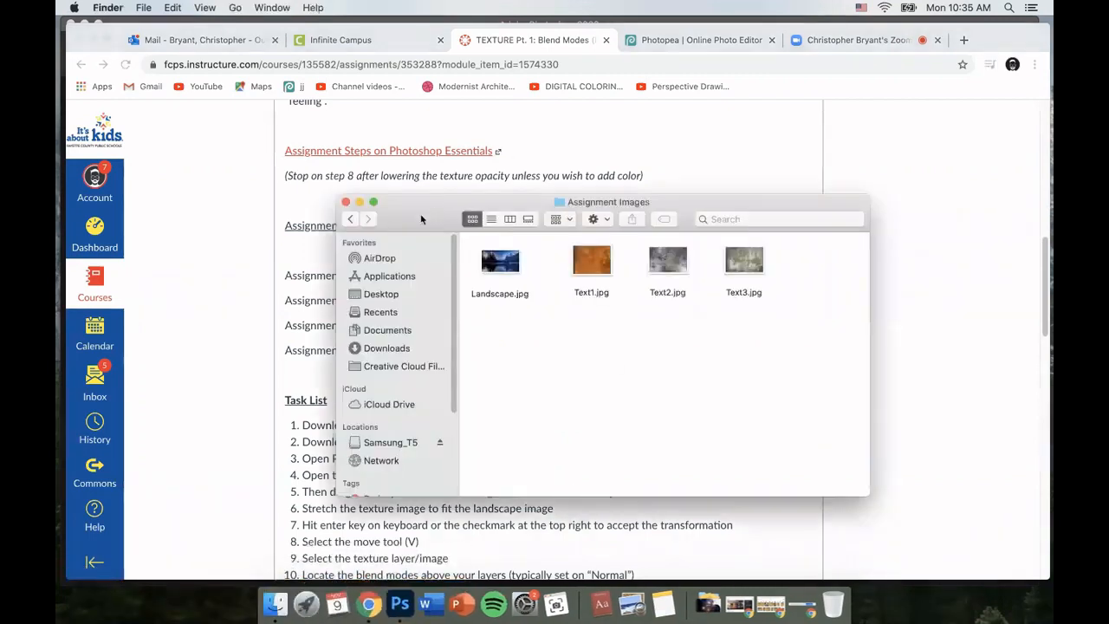
left_click_drag(421, 219, 560, 231)
left_click(728, 276)
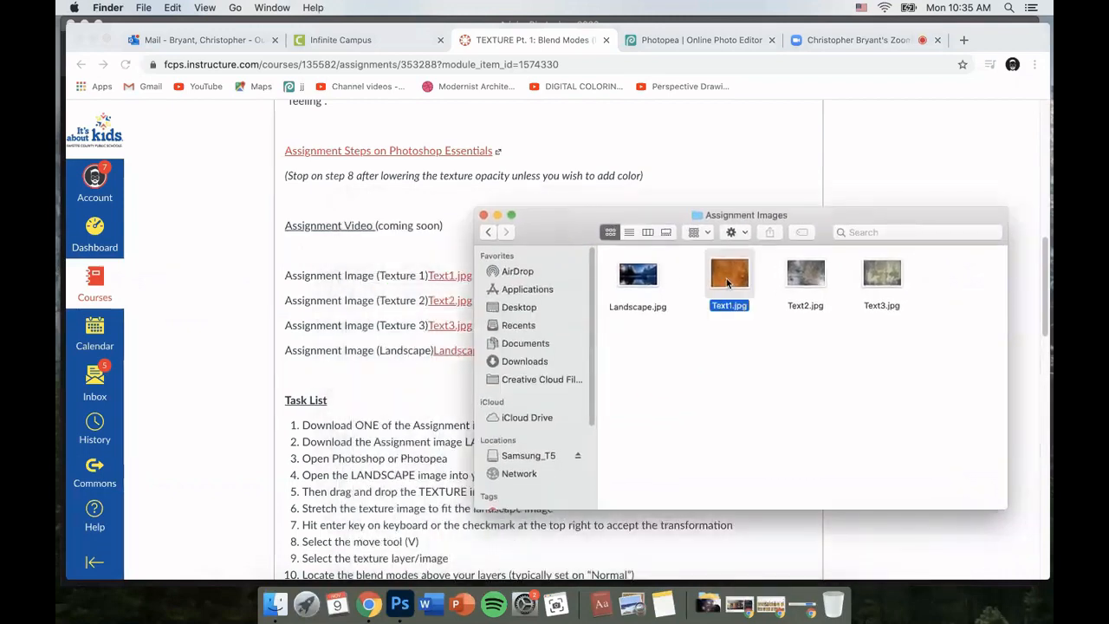
left_click(807, 277)
left_click(885, 276)
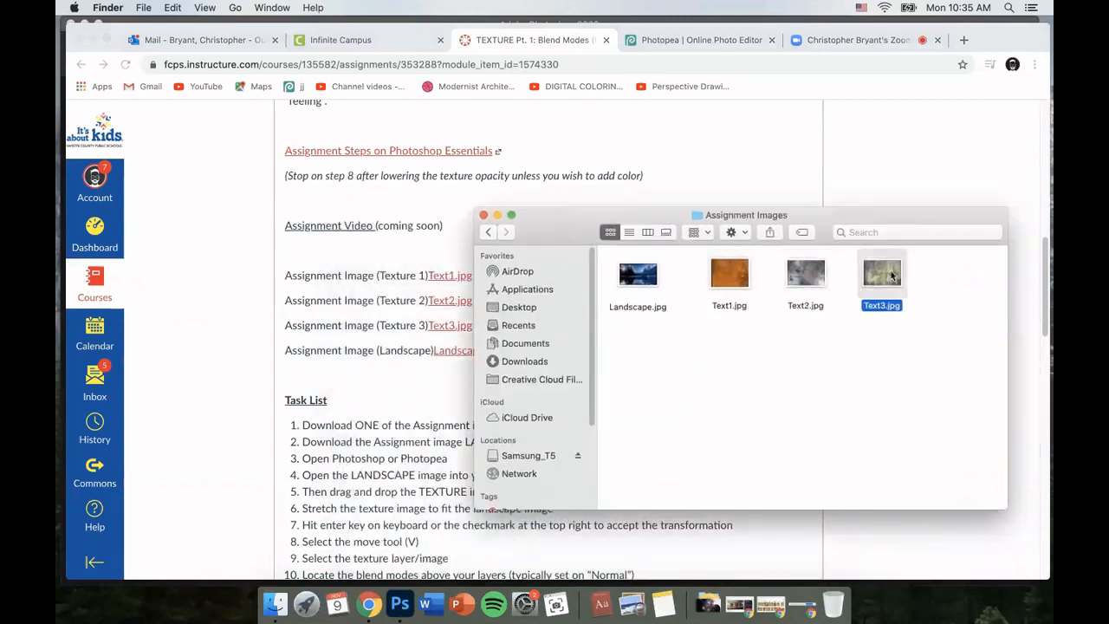
left_click(641, 277)
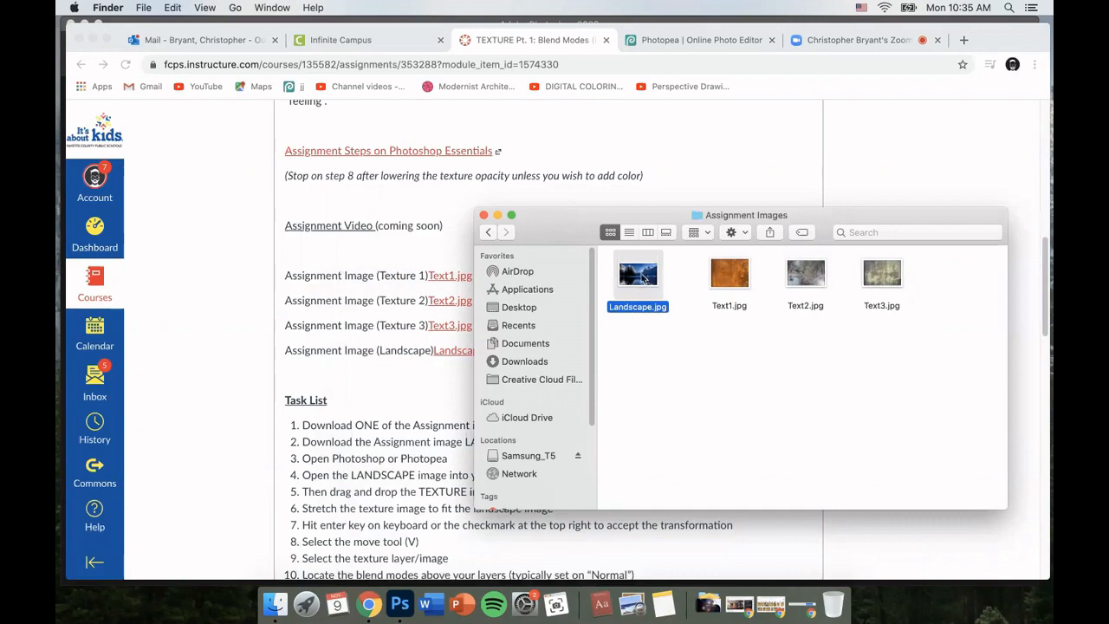
- Examine the task list and the example image on the texture assignment page in the browser
left_click(385, 219)
scroll(418, 319, "down", 3)
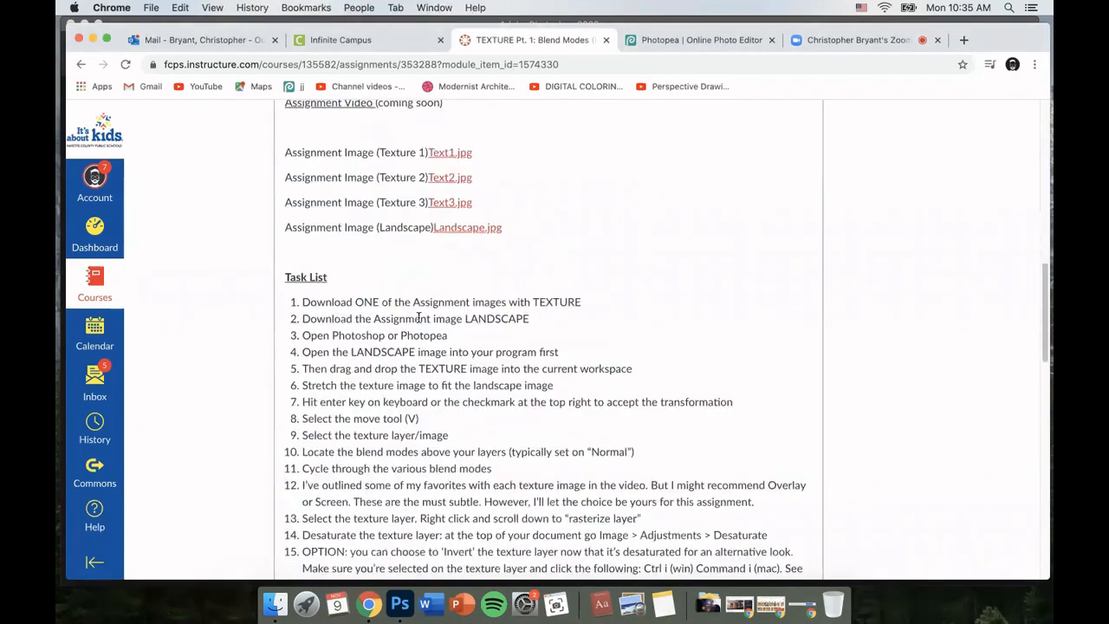
scroll(425, 367, "down", 3)
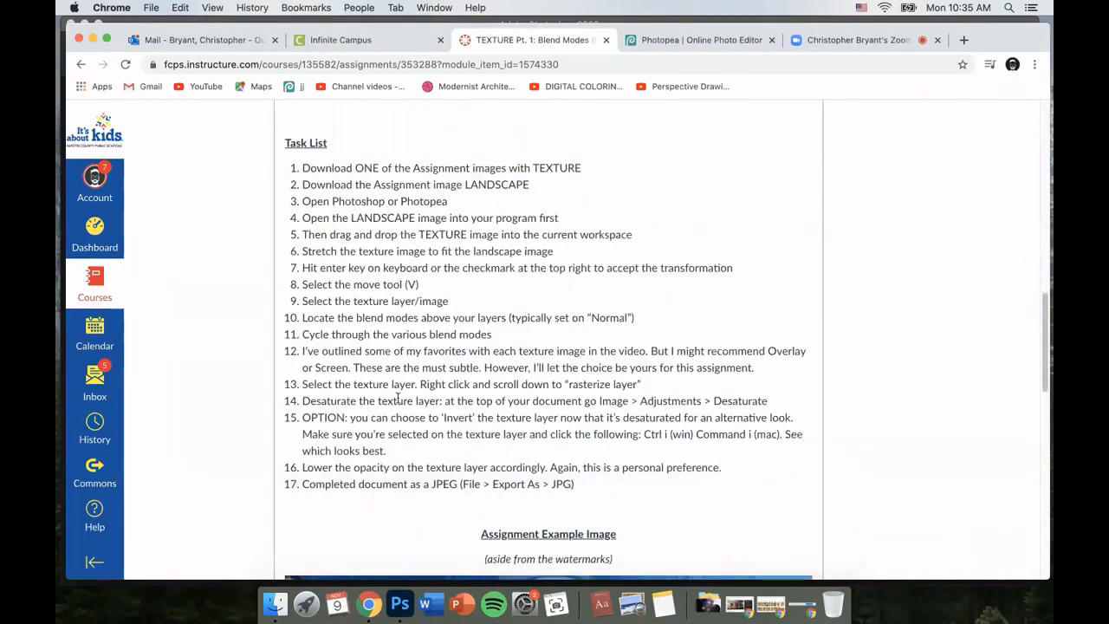
scroll(359, 441, "down", 9)
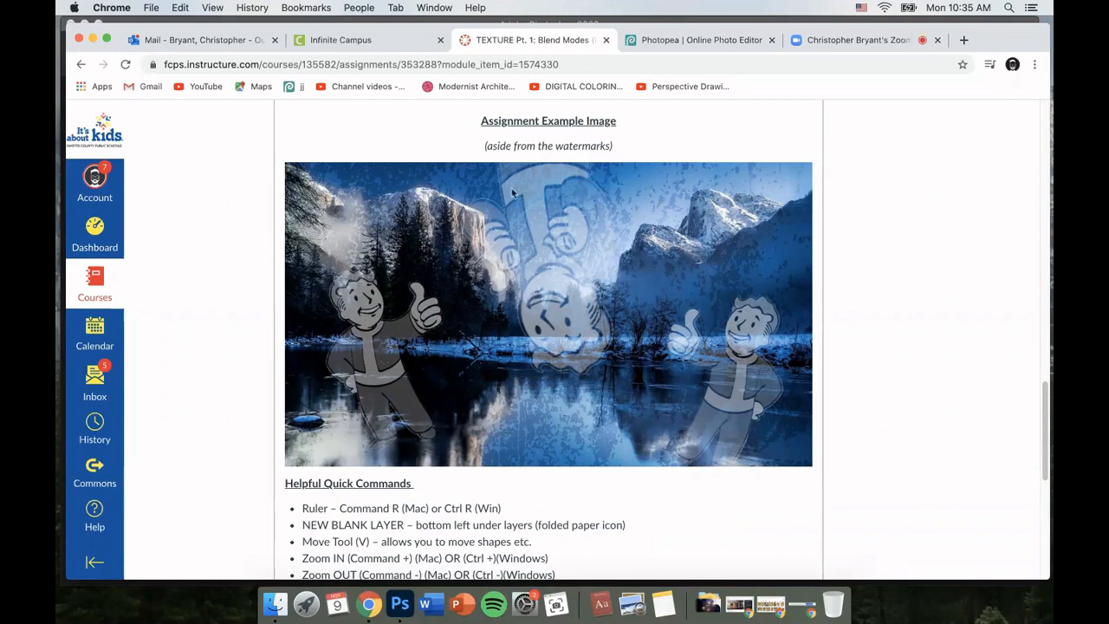
- Switch to Photopea, open Landscape.jpg from the Assignment Images folder, and hide the rulers
left_click(710, 42)
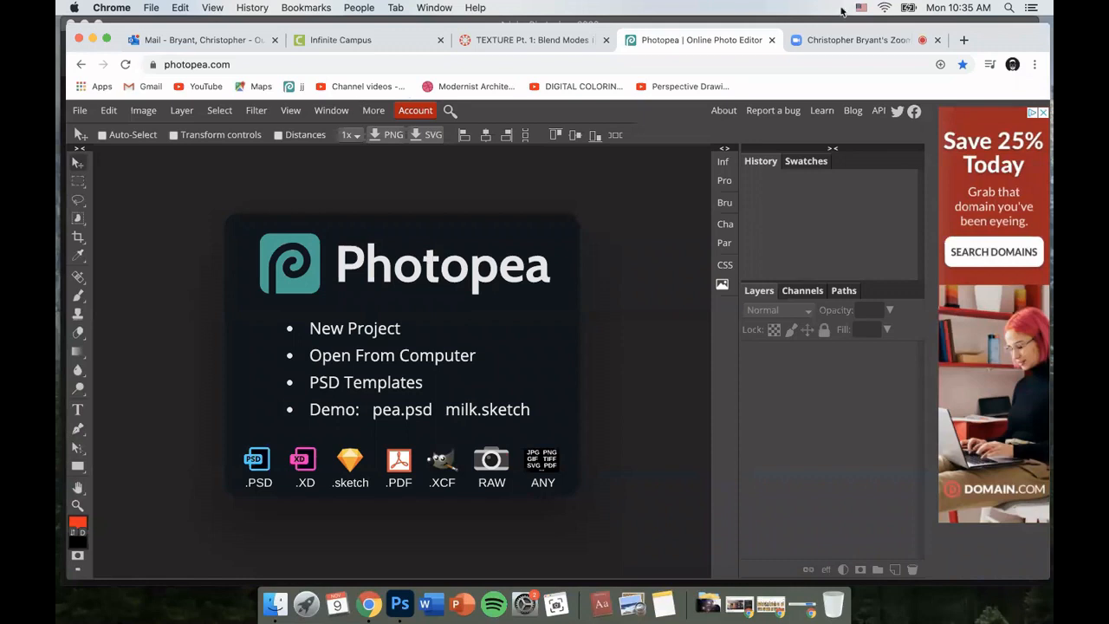
left_click_drag(1005, 36, 1007, 29)
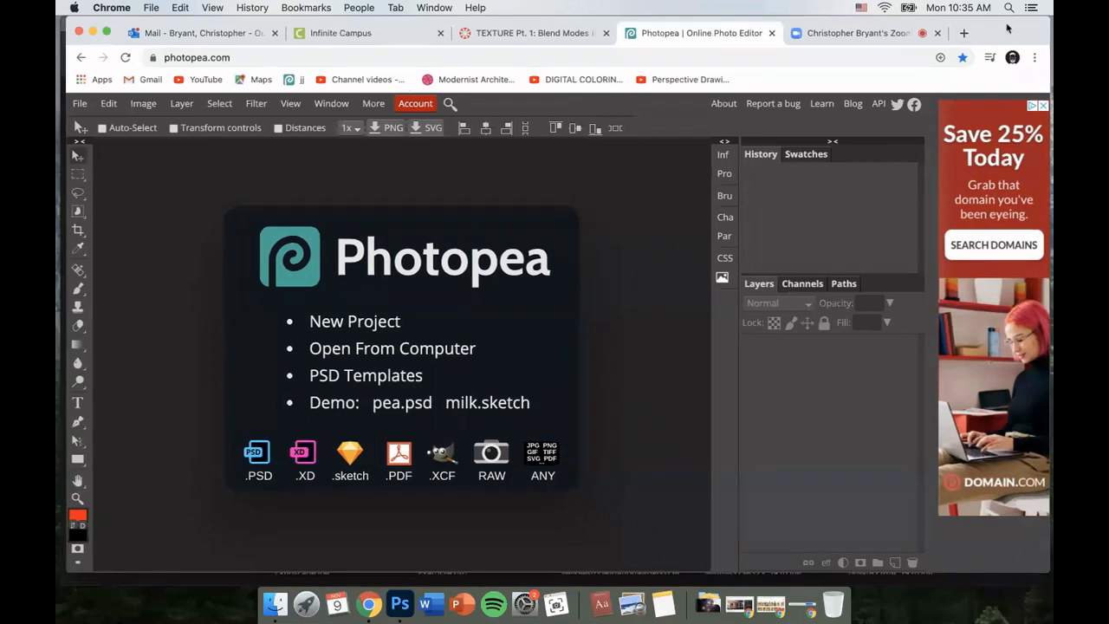
left_click(78, 104)
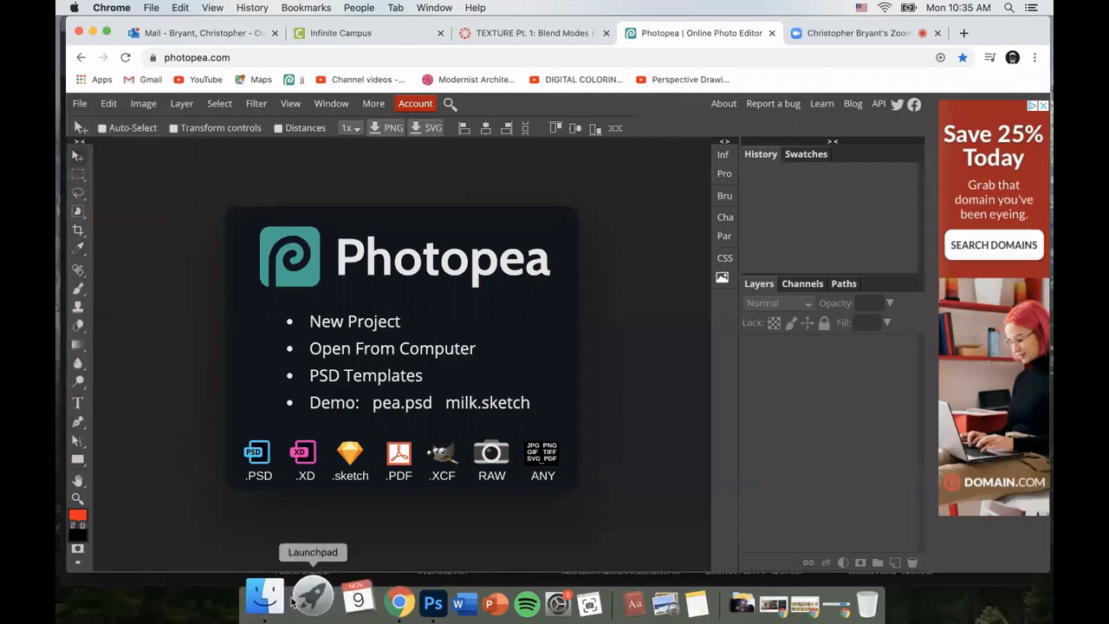
left_click(265, 598)
left_click_drag(637, 276, 152, 282)
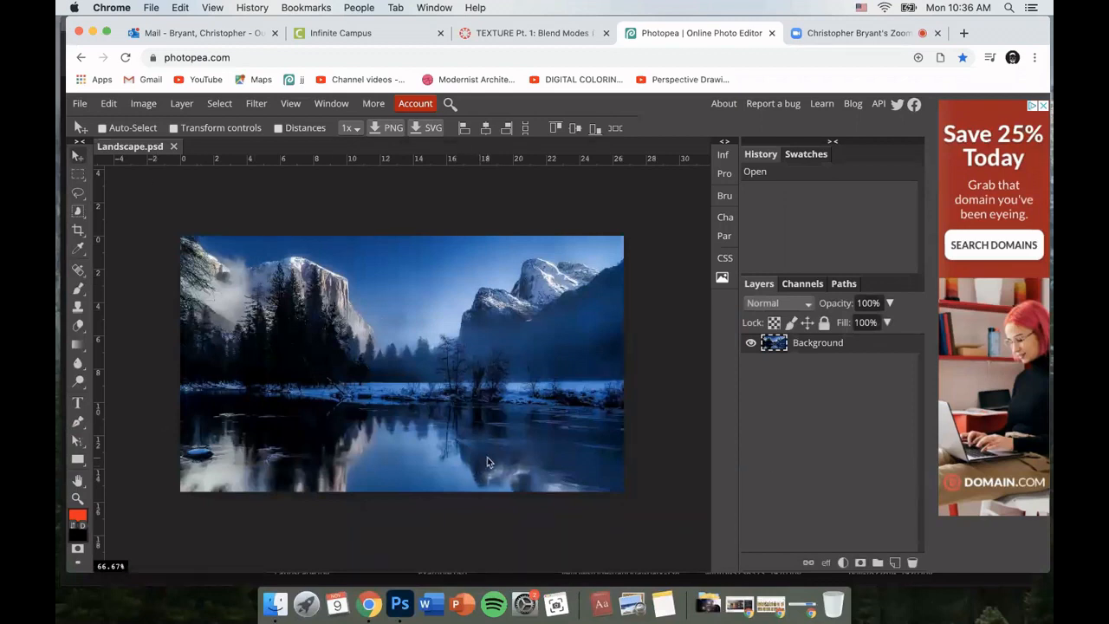
key("super+r")
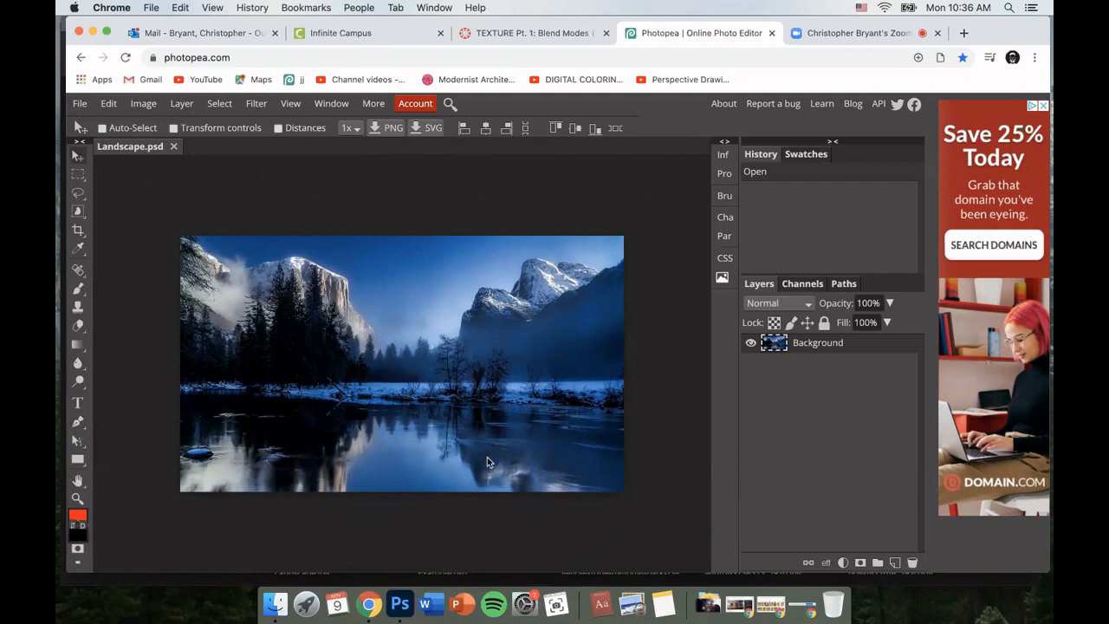
- Place the Text3.jpg texture from the Assignment Images folder as a new layer over the landscape in Photopea
left_click(275, 604)
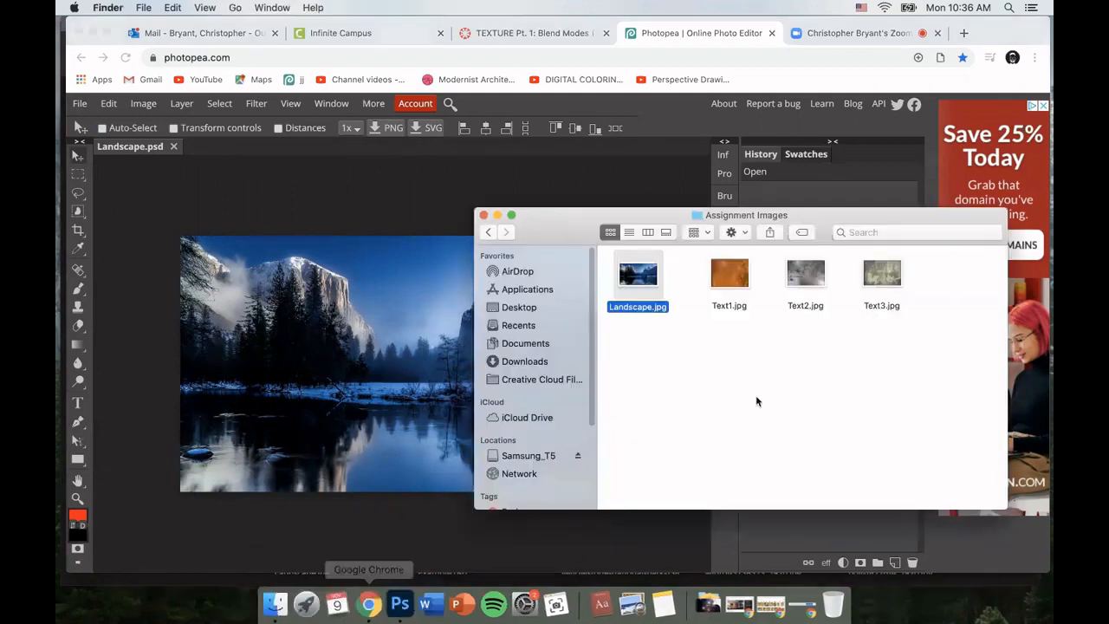
left_click(734, 267)
left_click(810, 269)
left_click(878, 273)
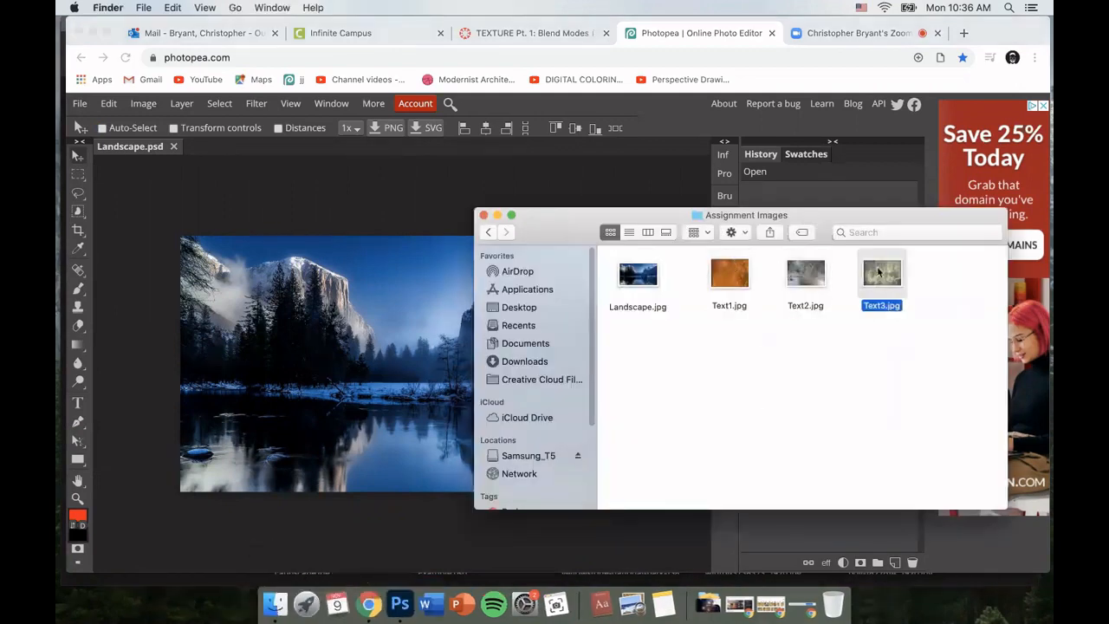
left_click(718, 277)
left_click(820, 270)
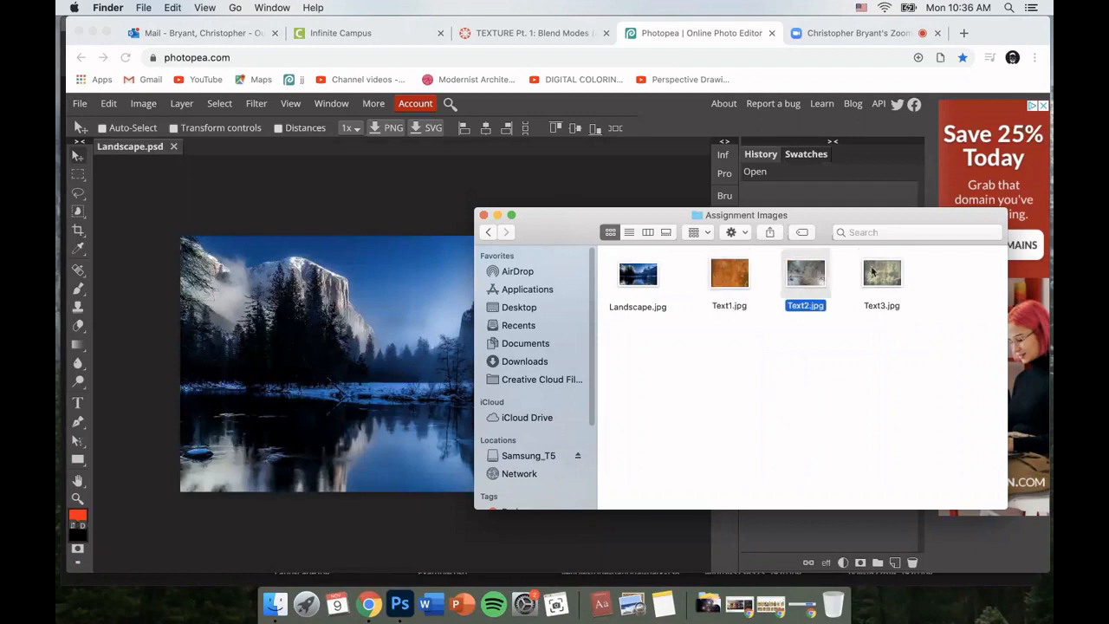
left_click(896, 273)
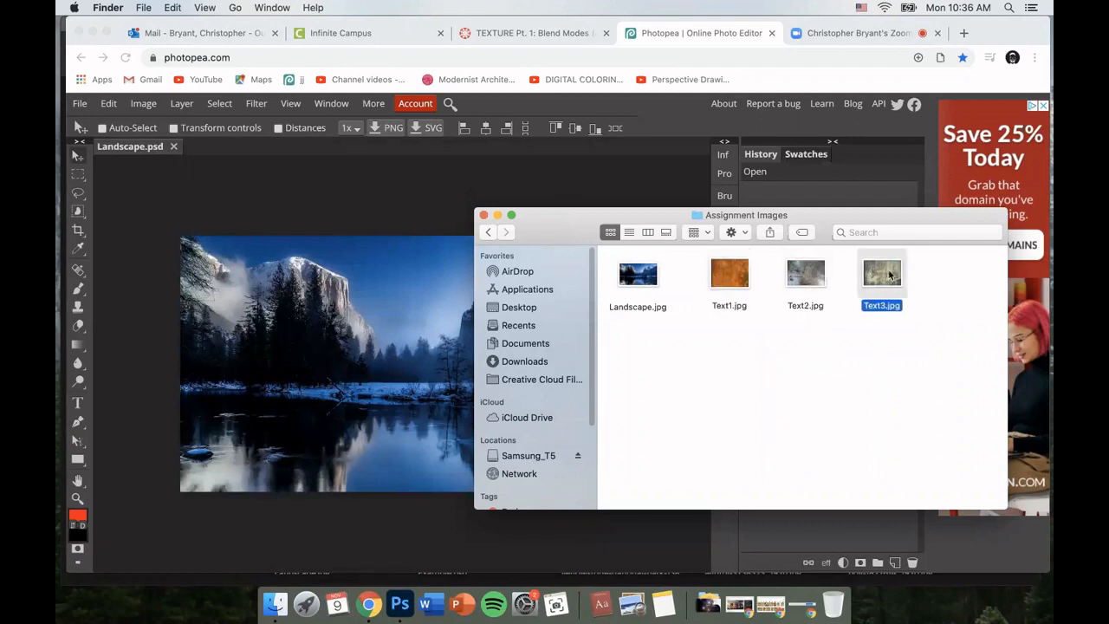
left_click_drag(876, 276, 319, 284)
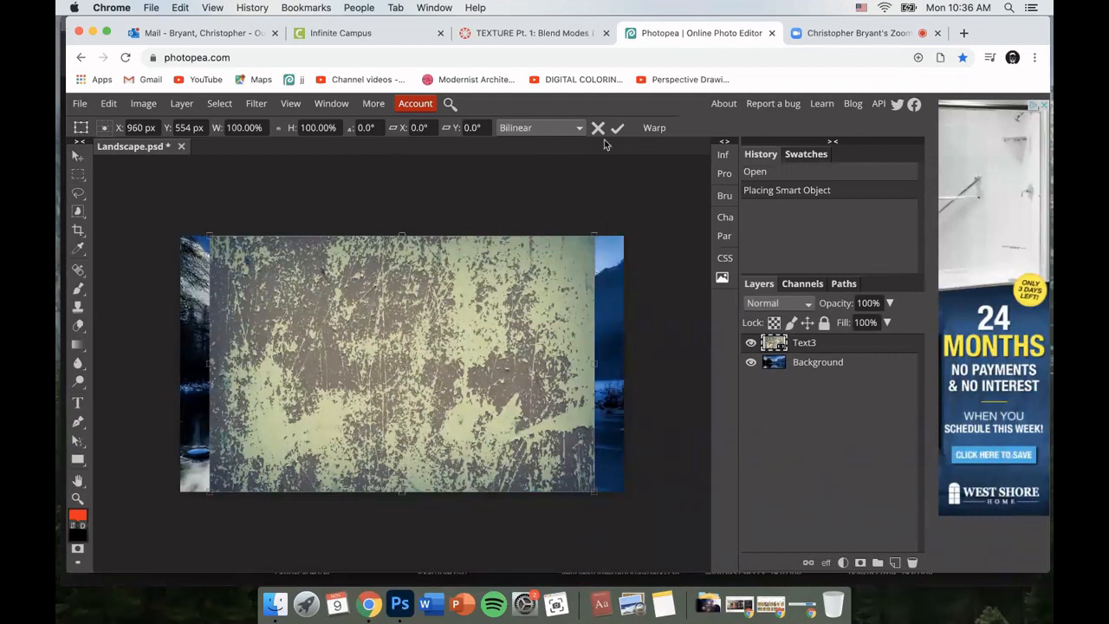
- Enlarge the Text3 texture proportionally to about 122%, centre it horizontally so it covers the whole landscape, and apply the transformation
left_click_drag(596, 232, 518, 222)
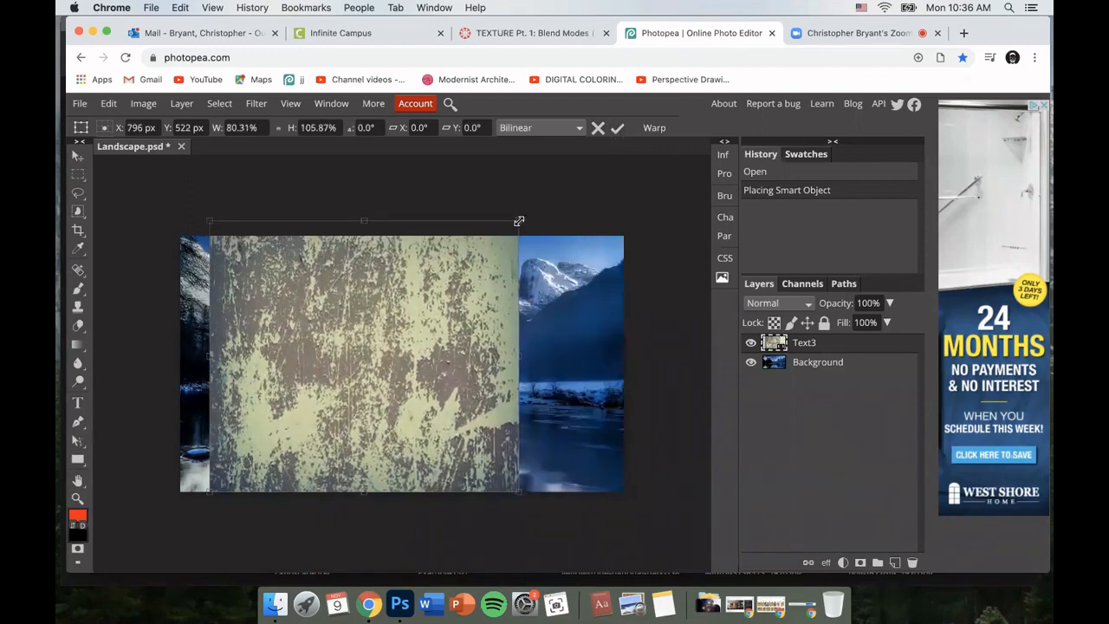
key("super+z")
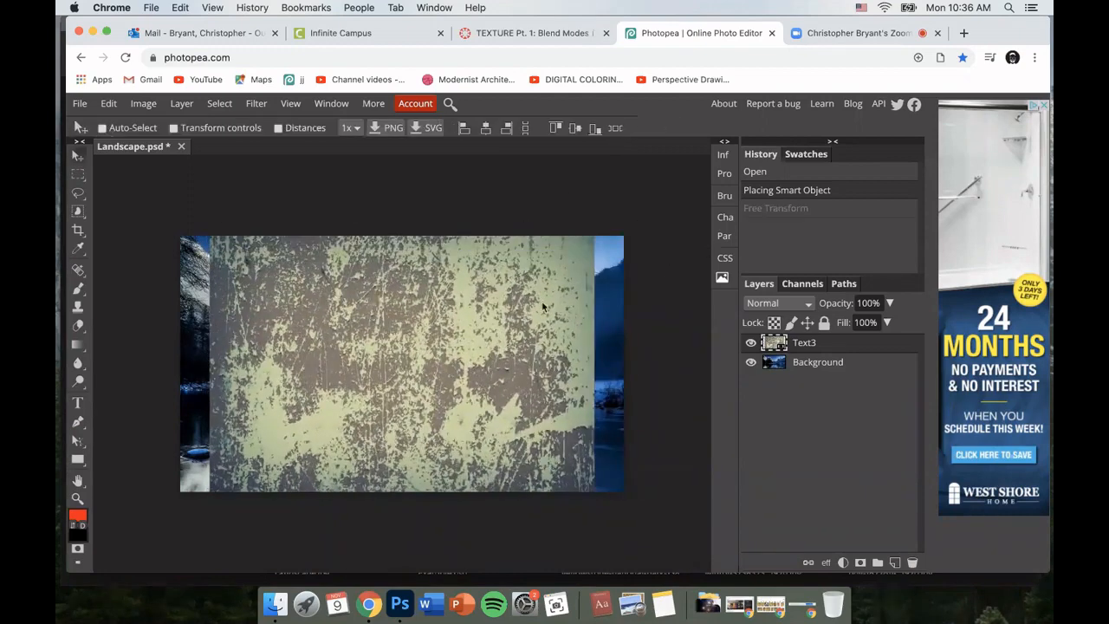
left_click(174, 127)
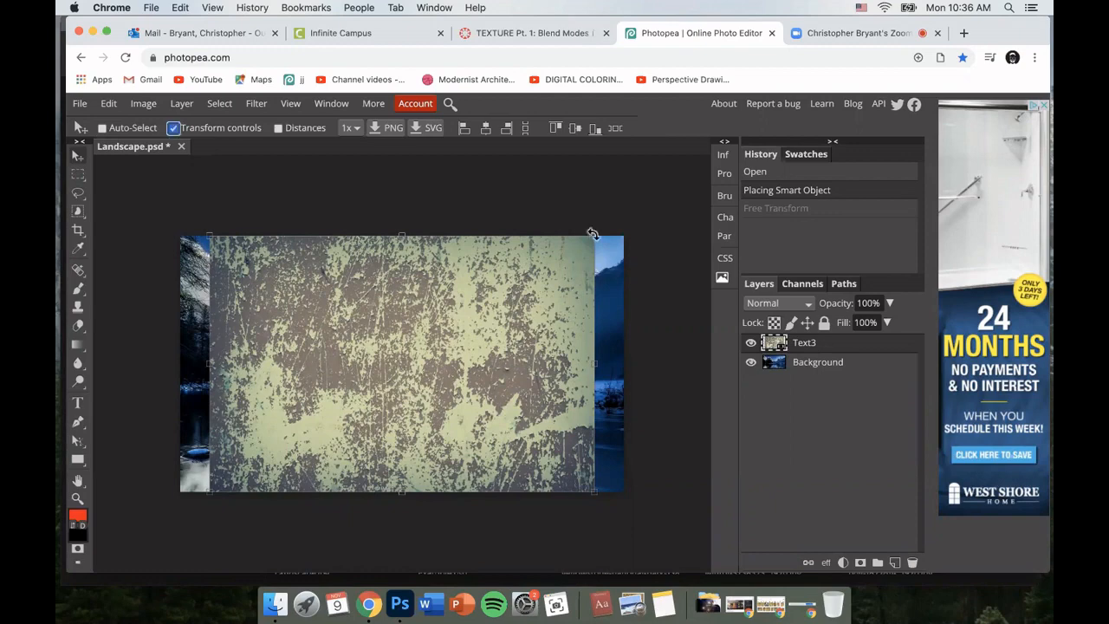
left_click_drag(594, 239, 628, 214)
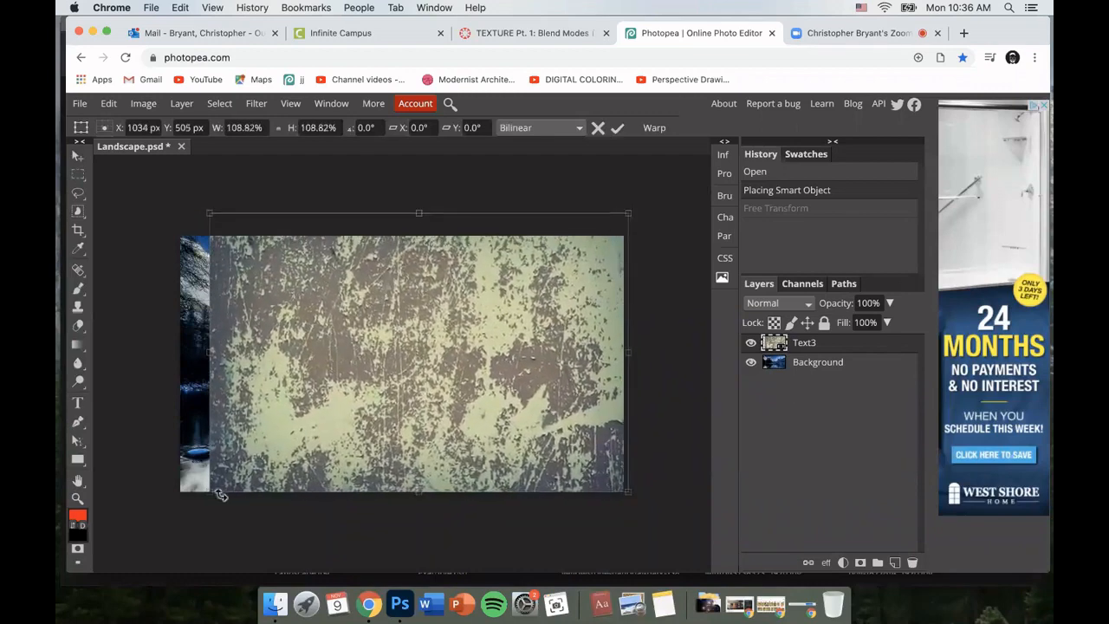
left_click_drag(208, 491, 156, 524)
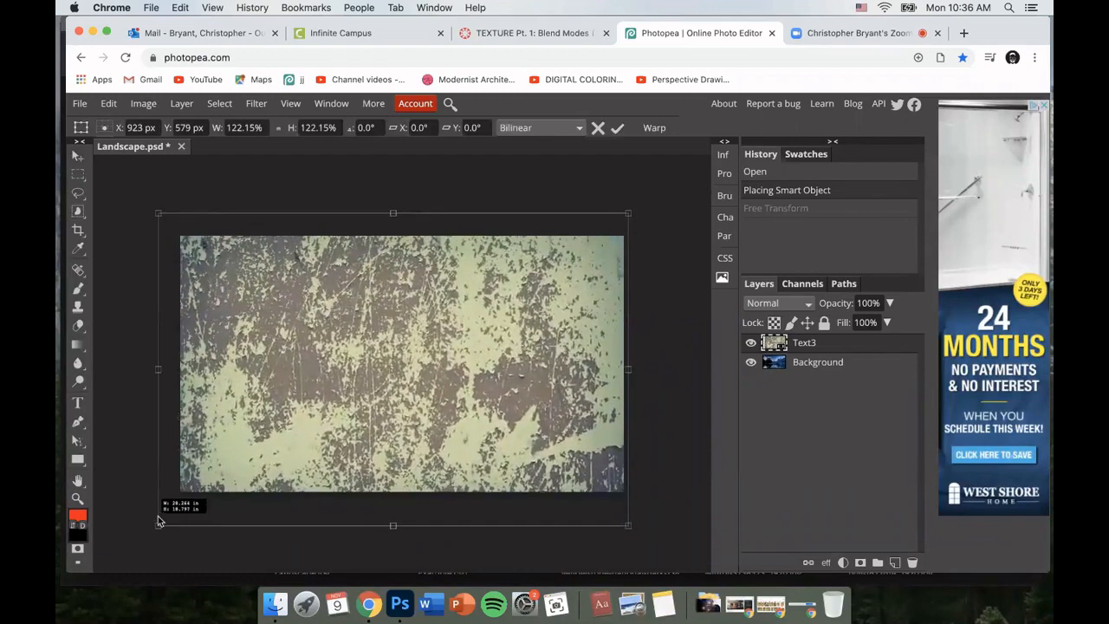
left_click_drag(379, 393, 388, 396)
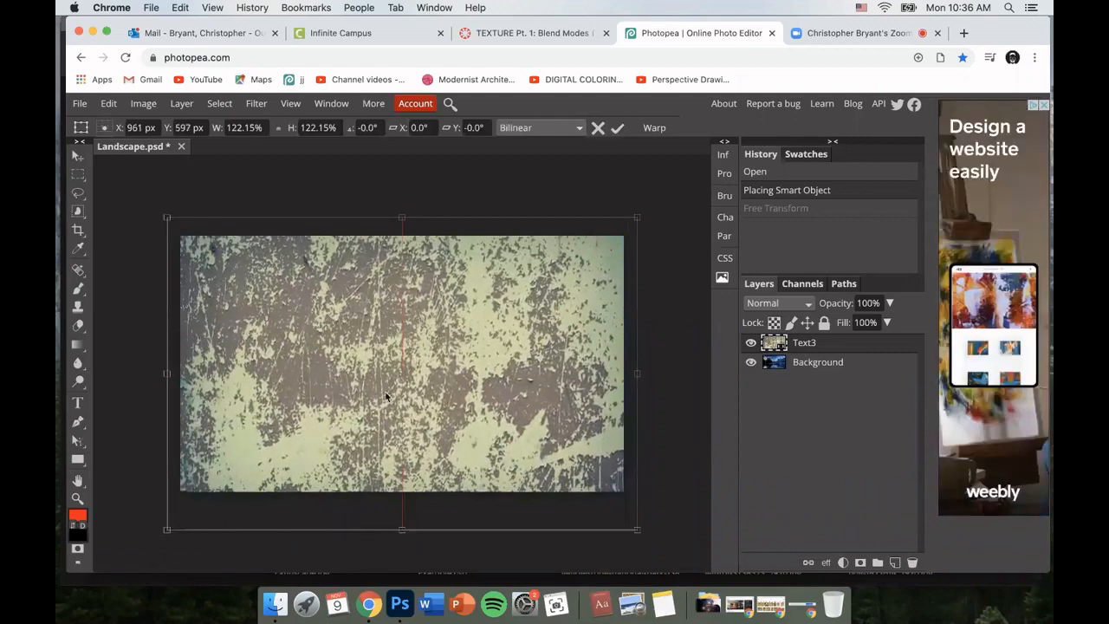
left_click(620, 130)
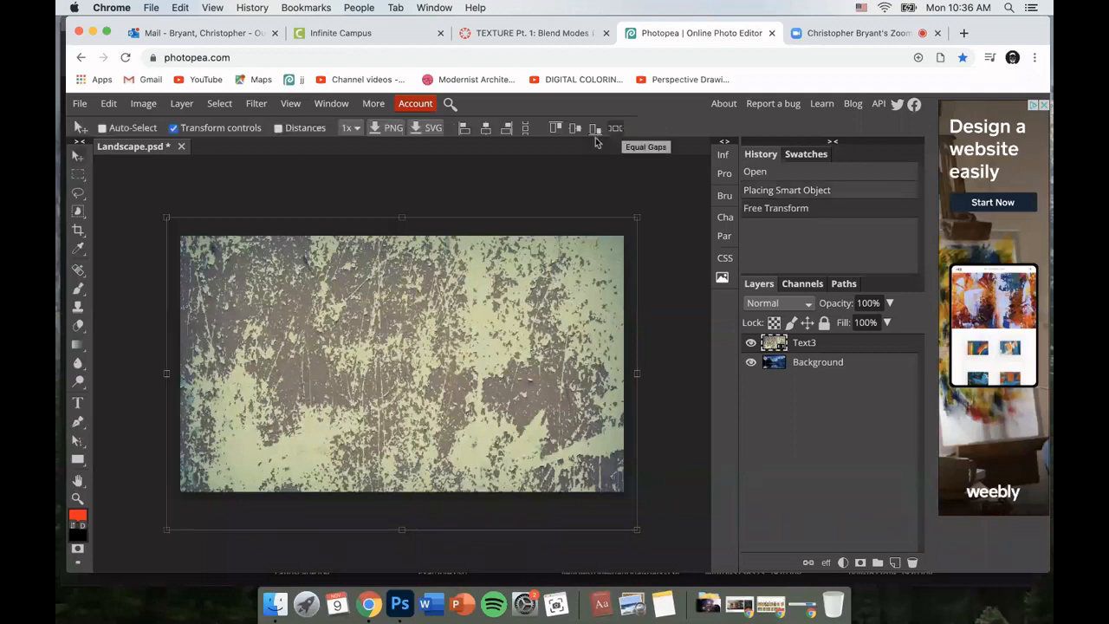
left_click(173, 128)
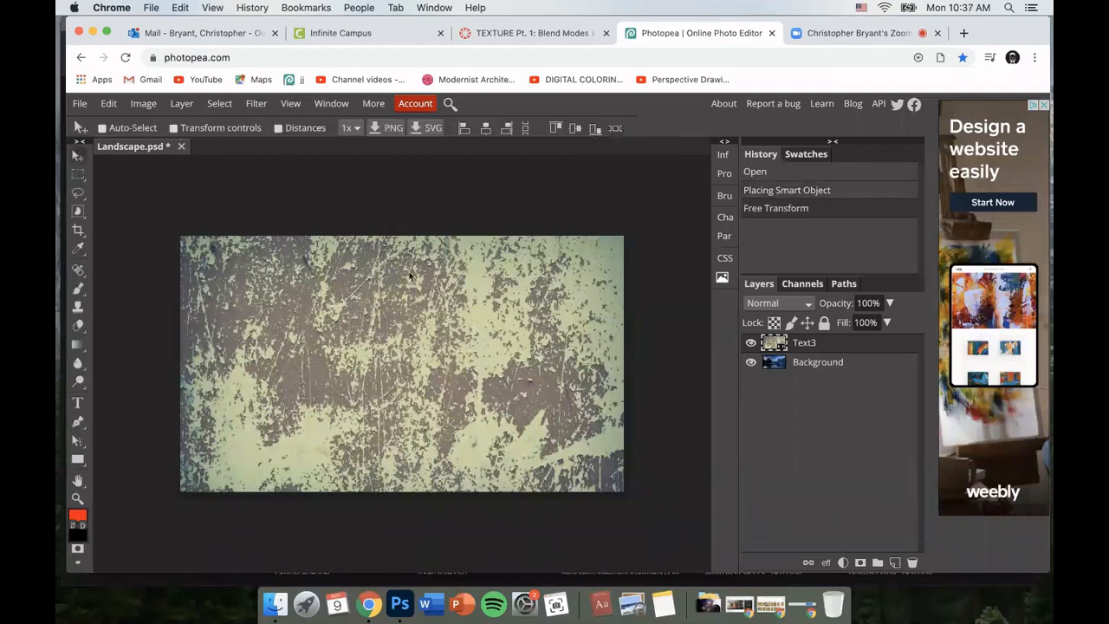
- Rasterize the Text3 texture layer
right_click(851, 346)
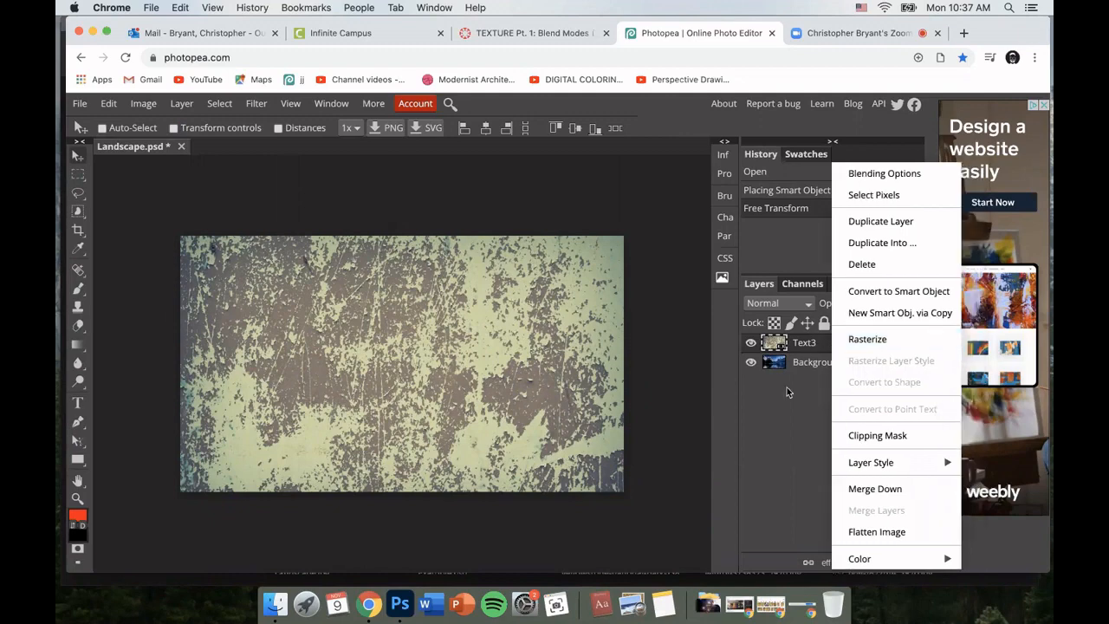
left_click(811, 347)
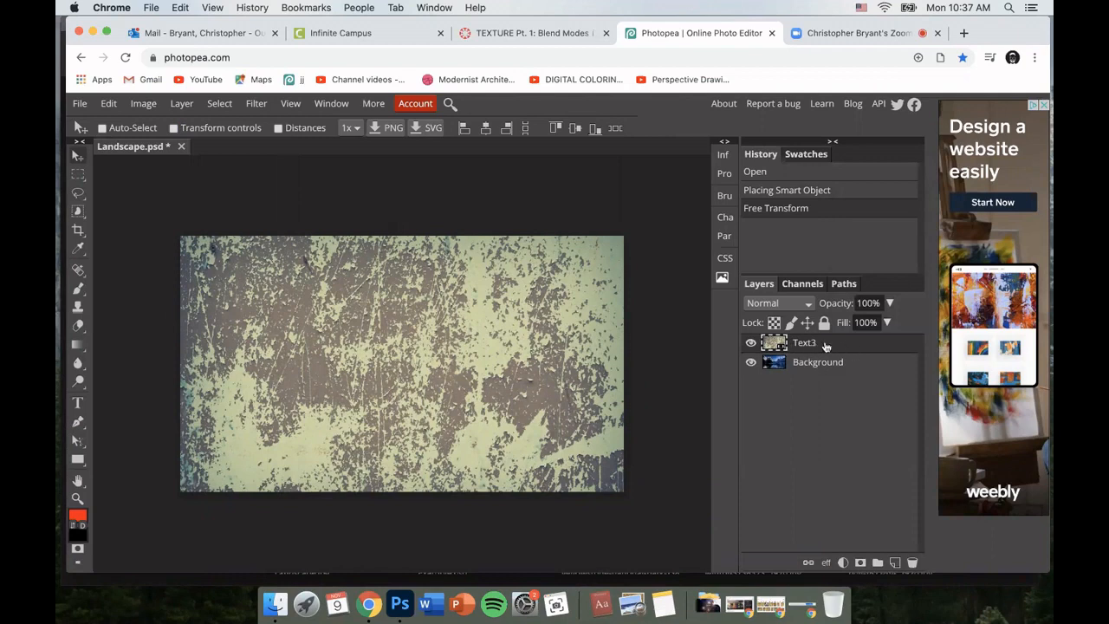
right_click(845, 345)
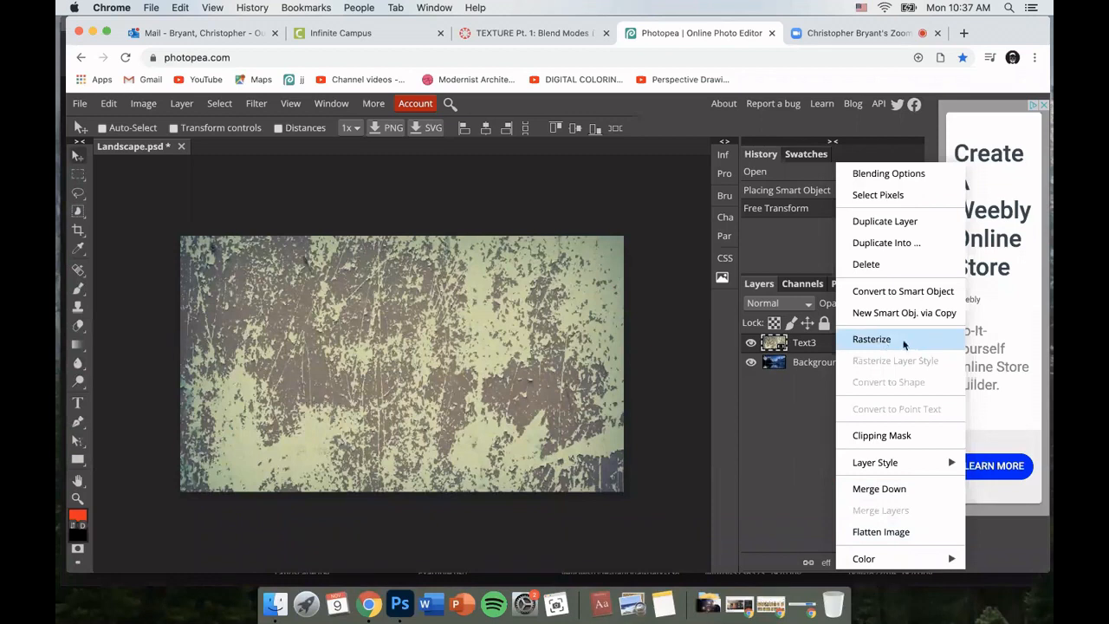
left_click(903, 344)
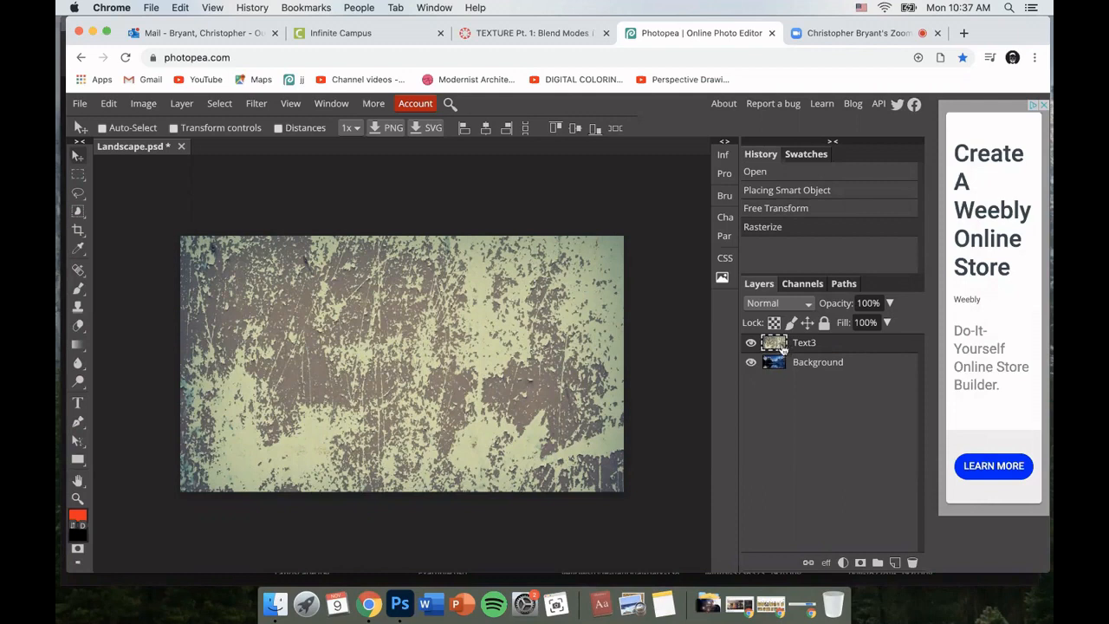
- Try the darkening blend modes Darken, Color Burn and Linear Burn on the Text3 layer
left_click(789, 305)
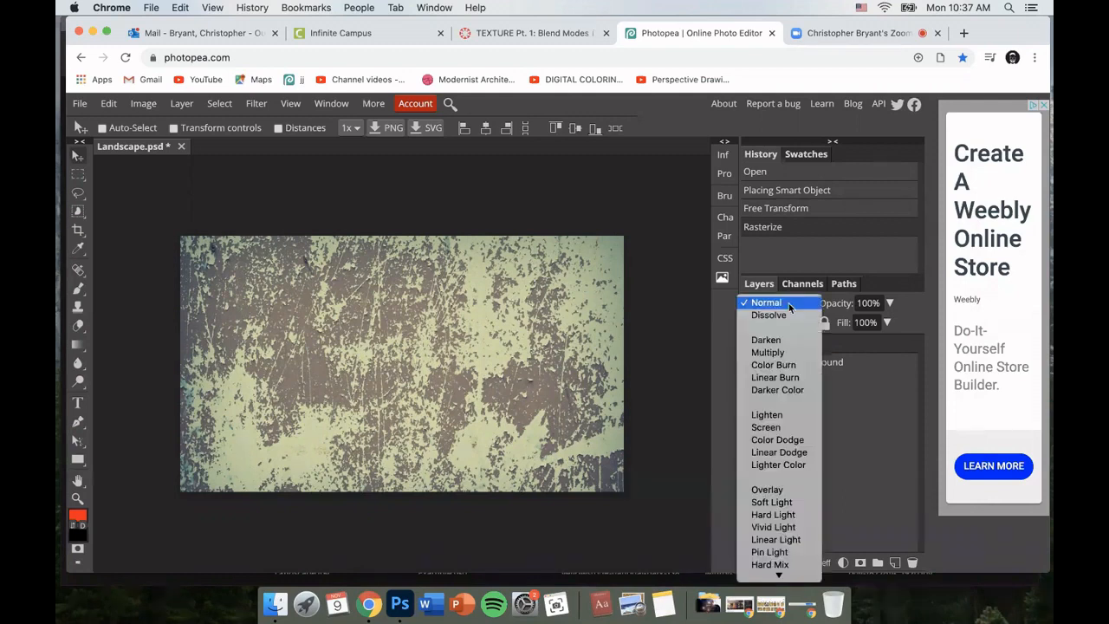
left_click(789, 304)
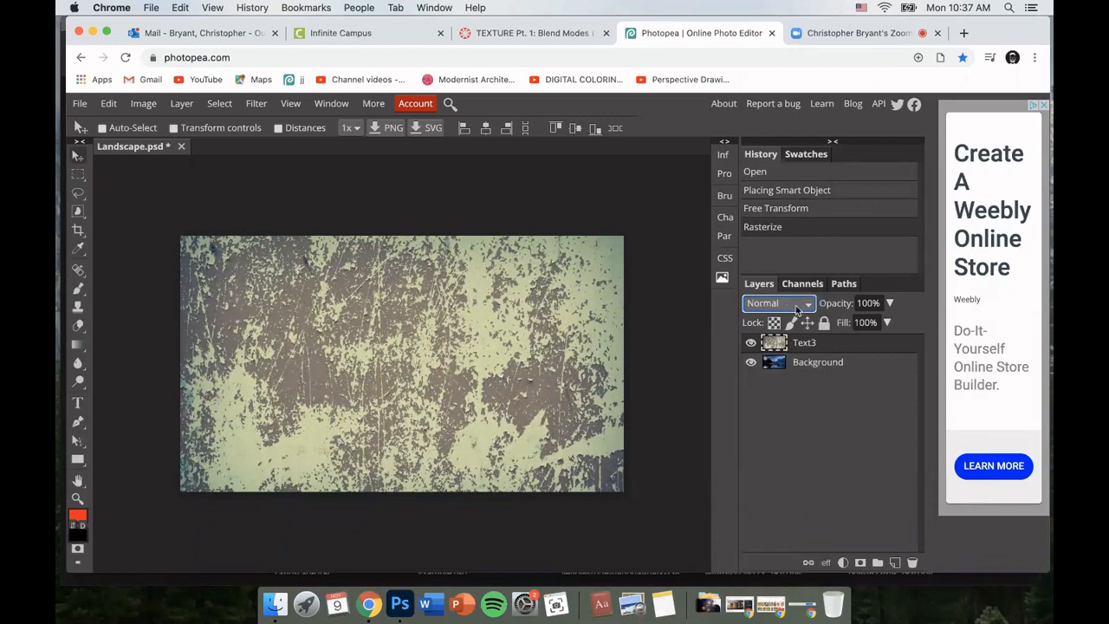
left_click(797, 310)
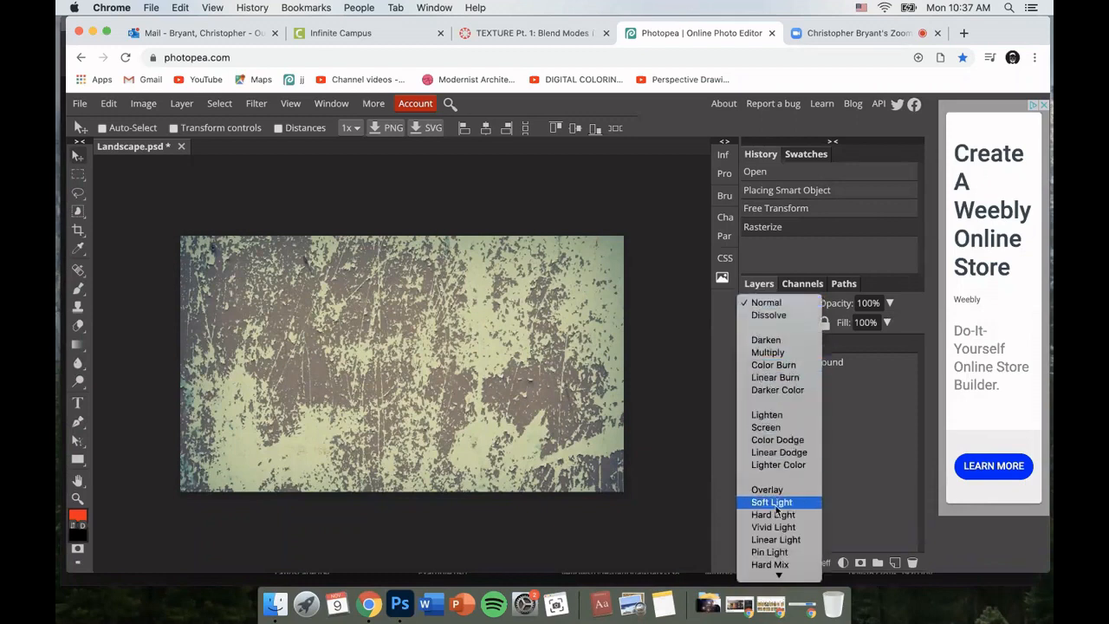
left_click(770, 340)
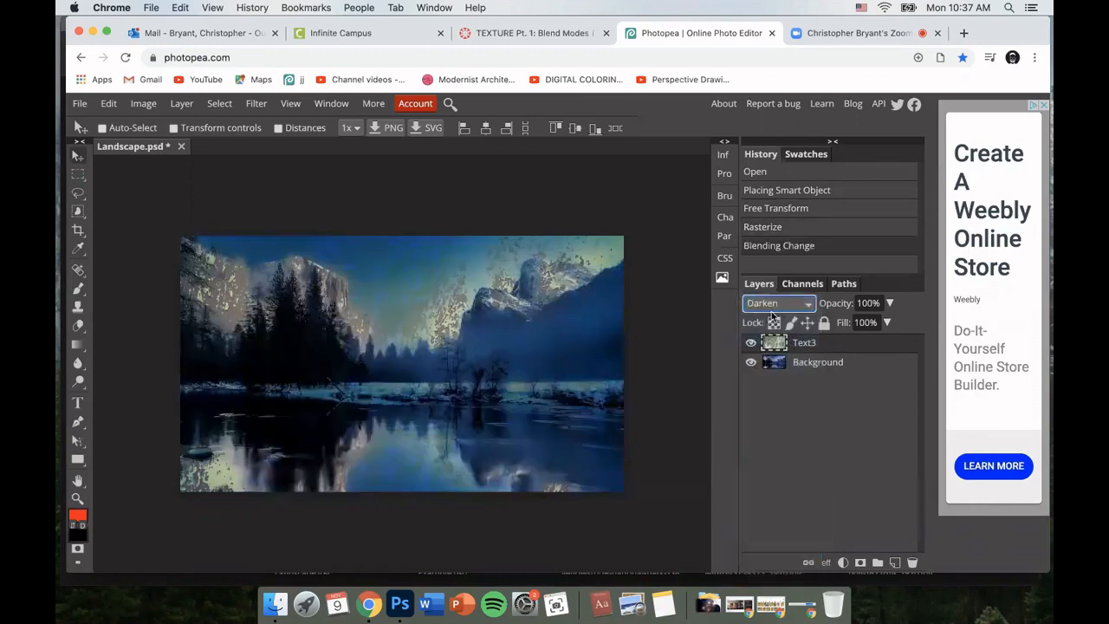
left_click(774, 310)
left_click(774, 327)
left_click(777, 307)
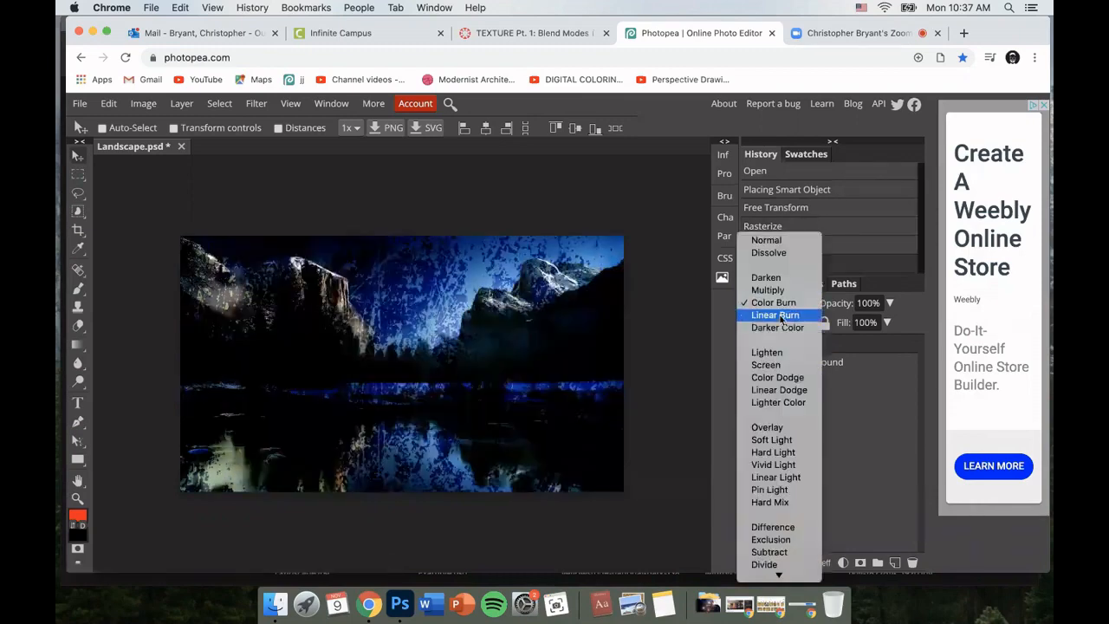
left_click(780, 316)
- Try the lightening blend modes Lighten and Linear Dodge on the Text3 layer
left_click(776, 303)
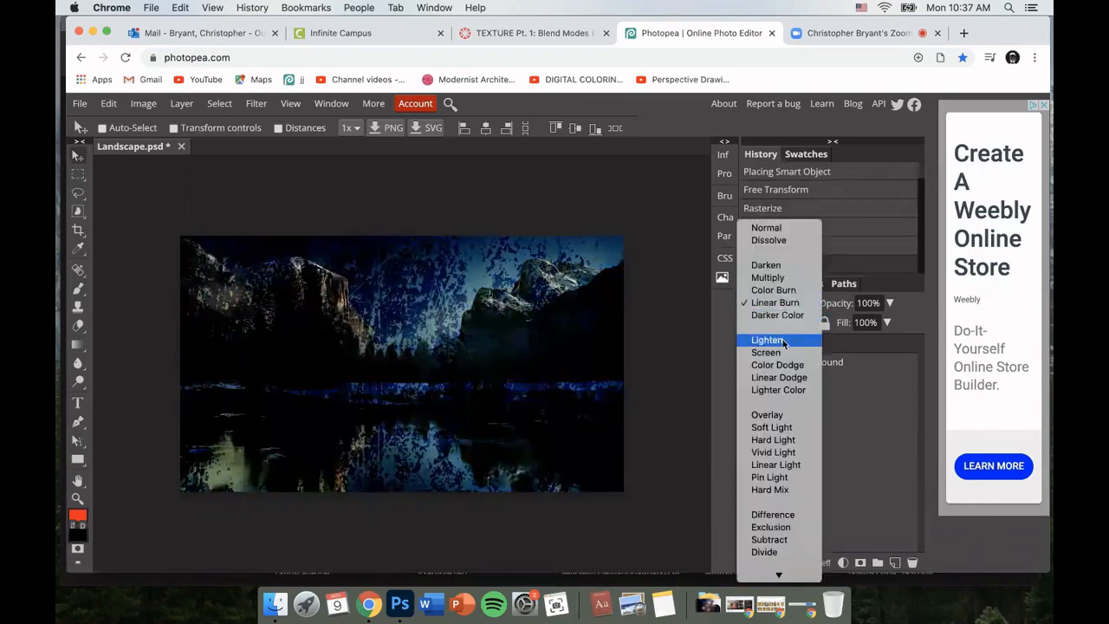
left_click(770, 340)
left_click(776, 301)
left_click(775, 340)
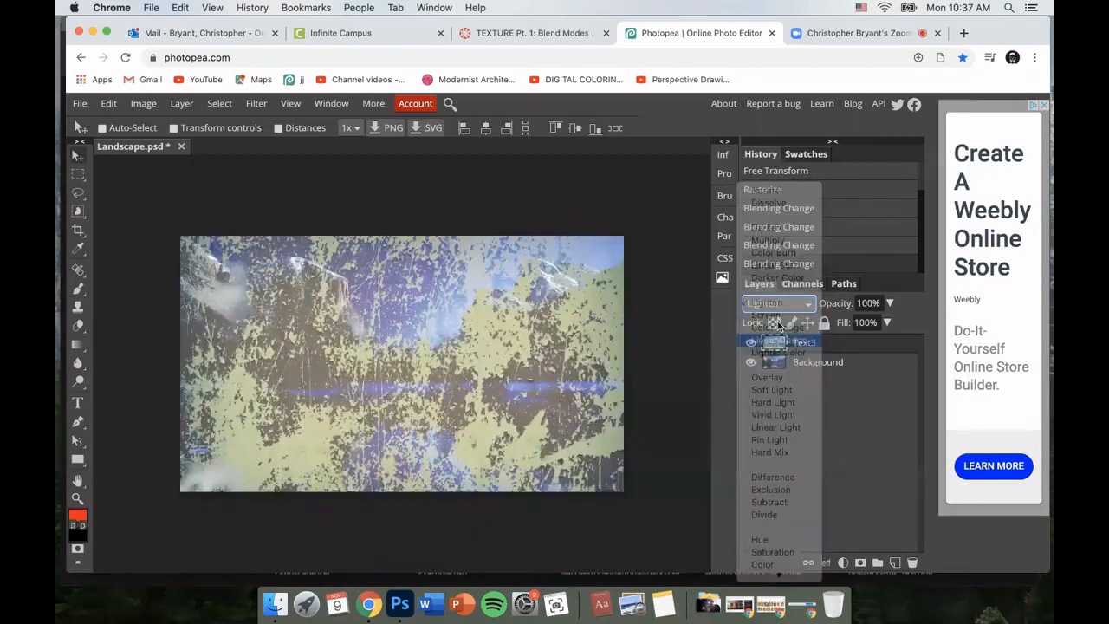
- Try the contrast blend modes Overlay, Hard Light, Pin Light and Hard Mix on the Text3 layer
left_click(775, 305)
left_click(768, 340)
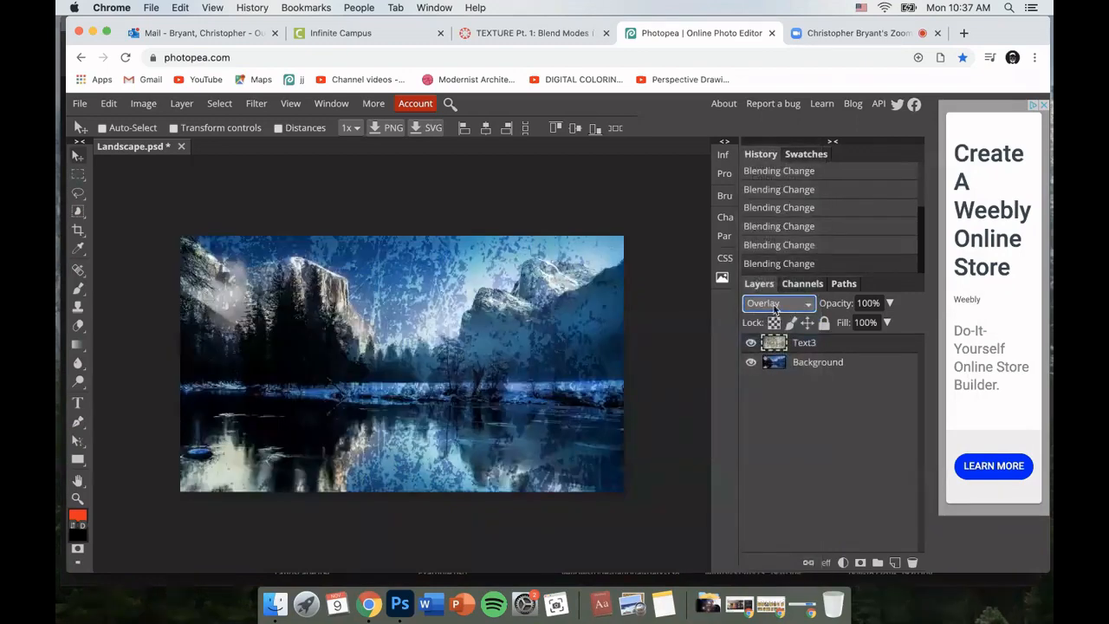
left_click(775, 303)
left_click(773, 327)
left_click(776, 305)
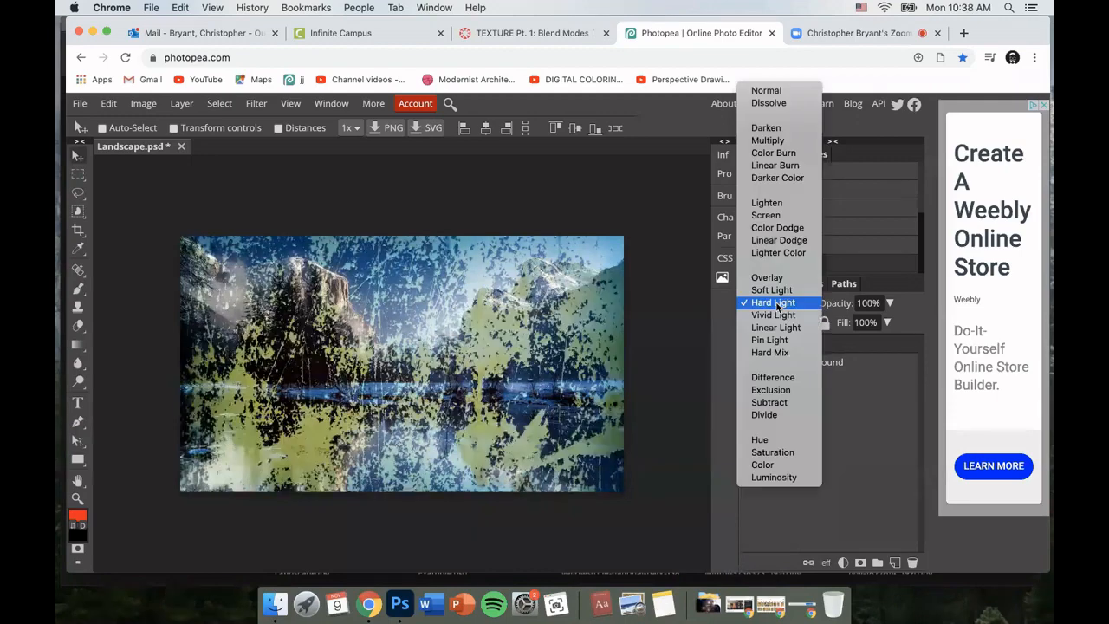
left_click(783, 342)
left_click(777, 305)
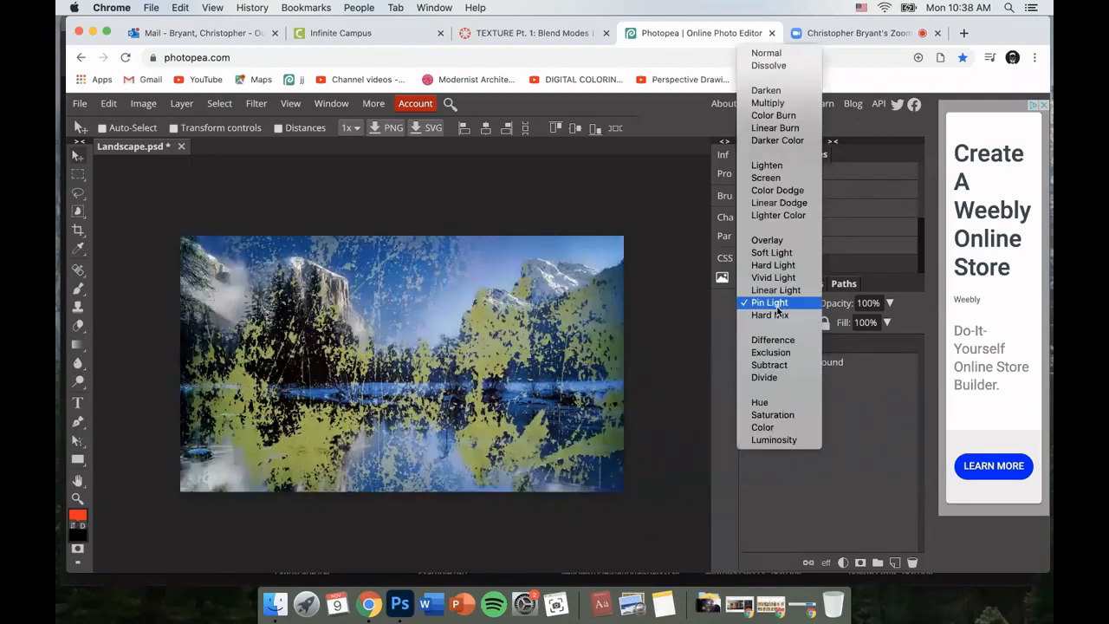
left_click(780, 316)
- Try the Exclusion and Screen blend modes on the Text3 layer, and settle on Overlay
left_click(780, 305)
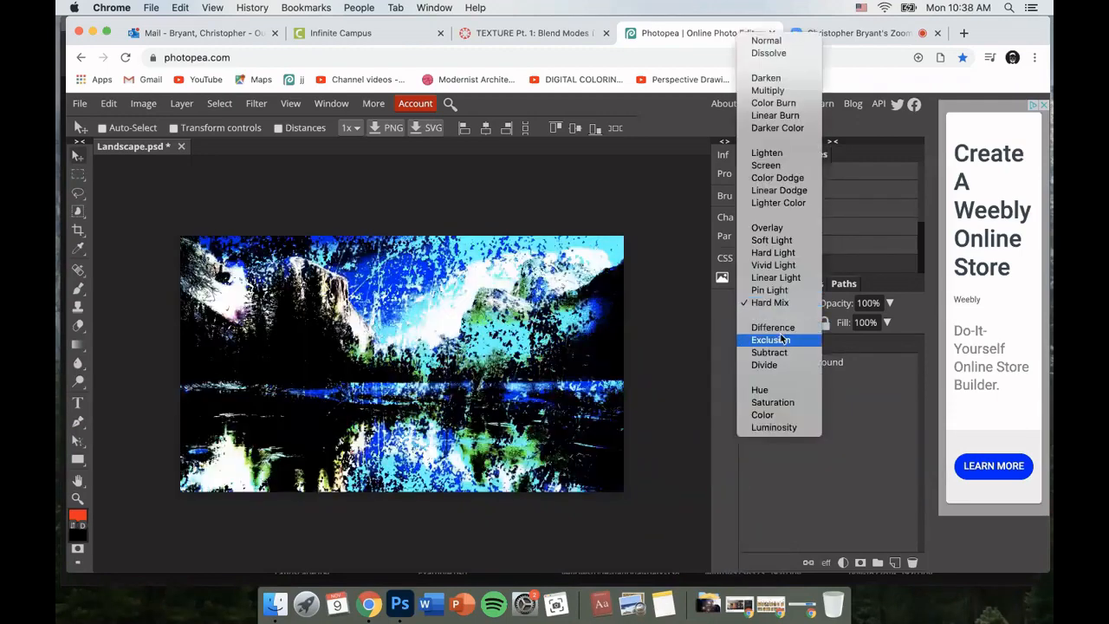
left_click(781, 339)
left_click(776, 304)
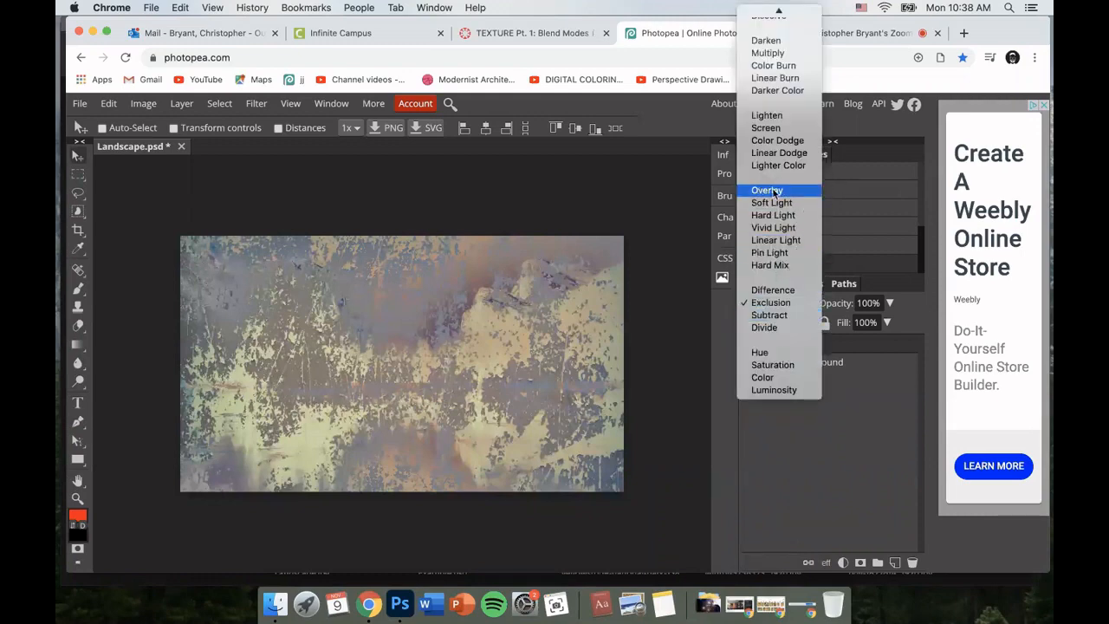
left_click(766, 128)
left_click(796, 303)
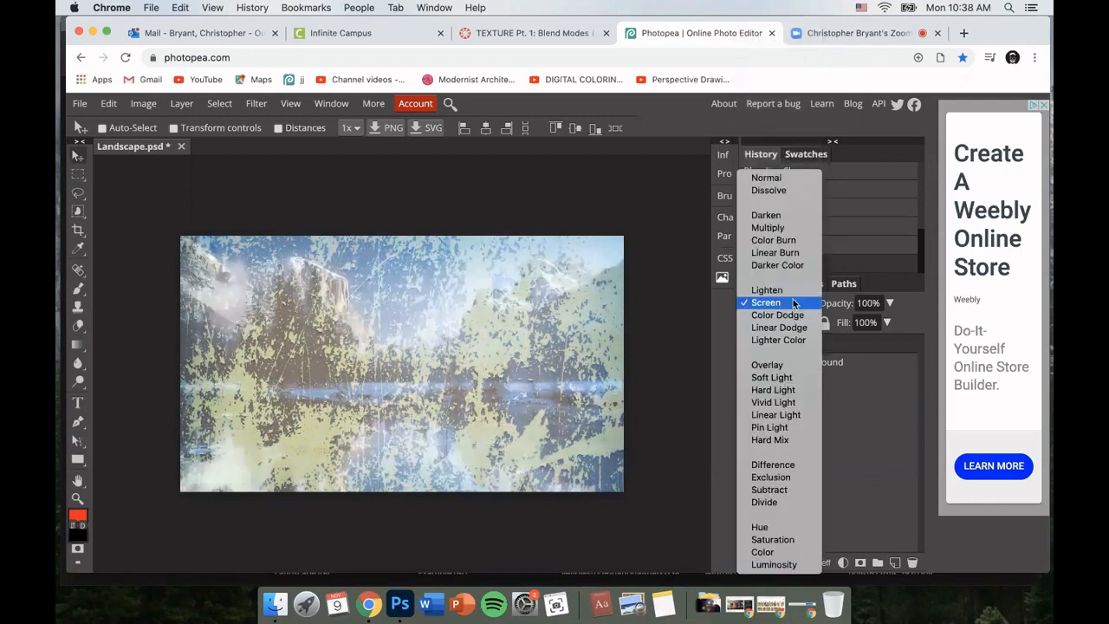
left_click(794, 367)
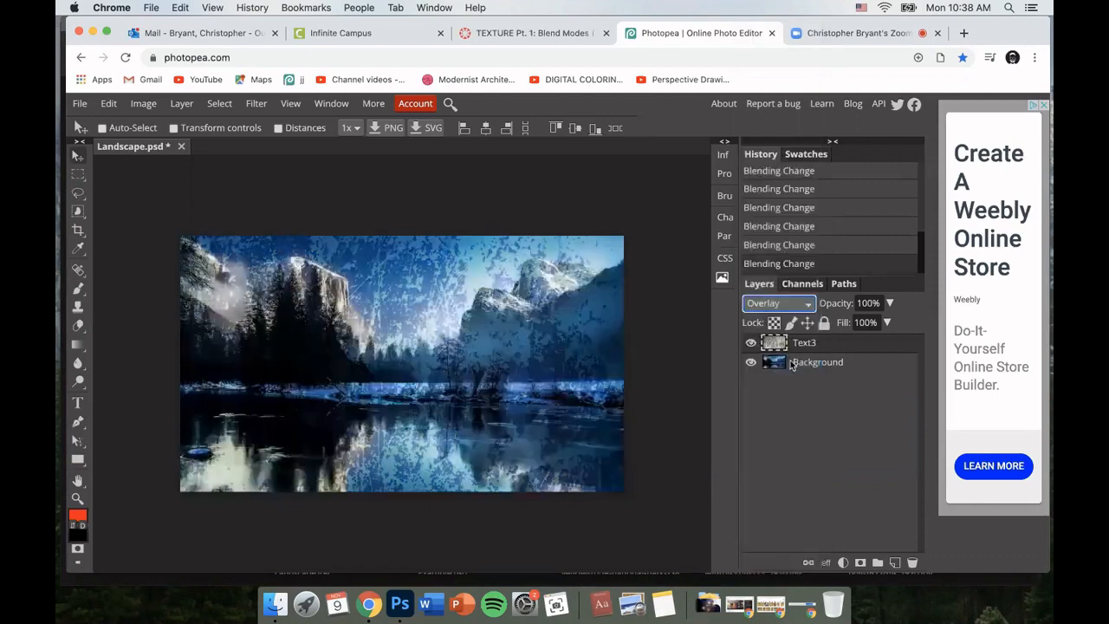
- Try the Difference blend mode on the Text3 layer, and return it to Overlay
left_click(782, 305)
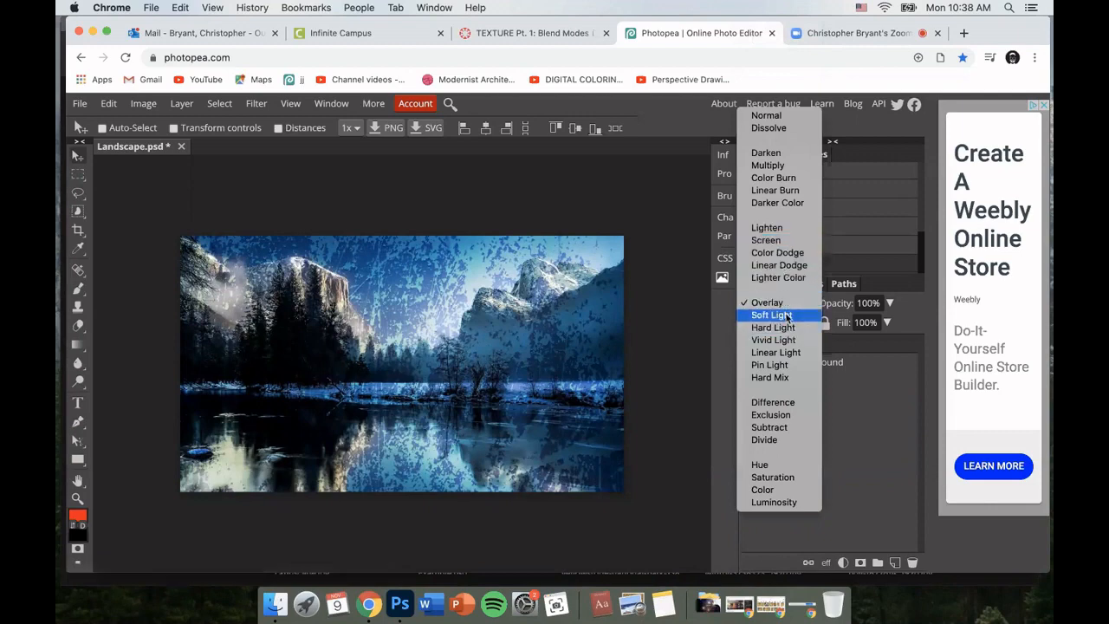
left_click(843, 410)
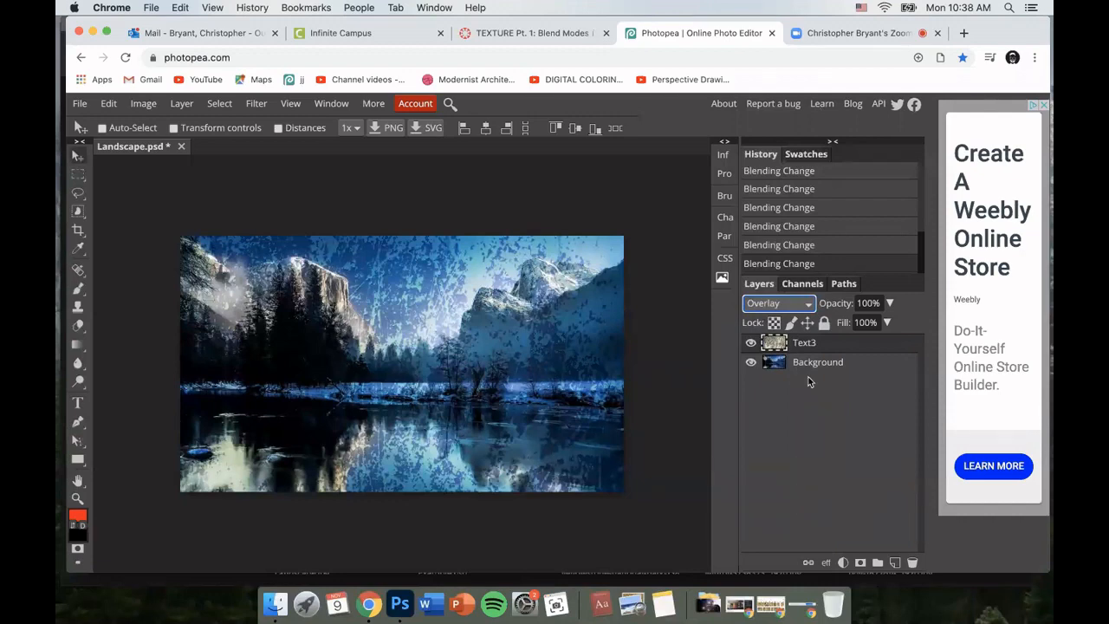
key("d")
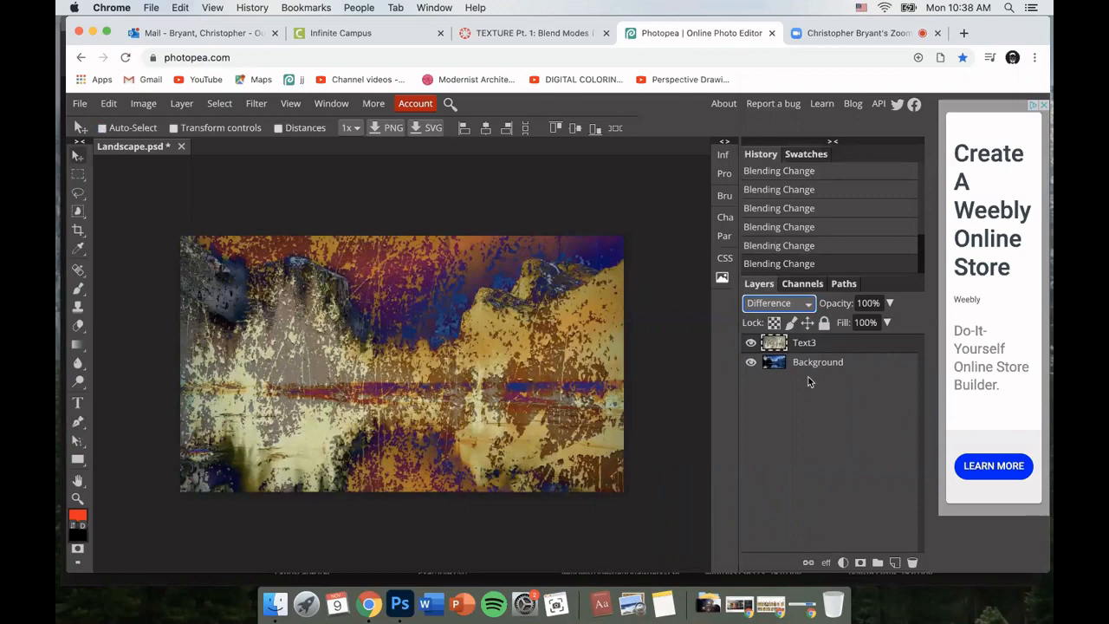
left_click(805, 305)
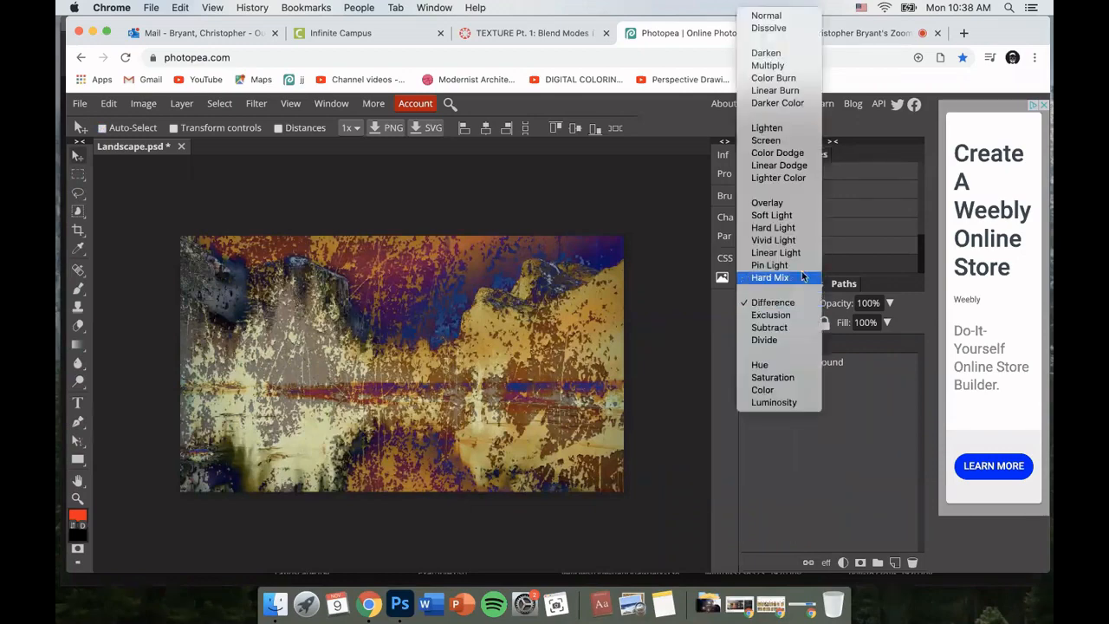
left_click(768, 202)
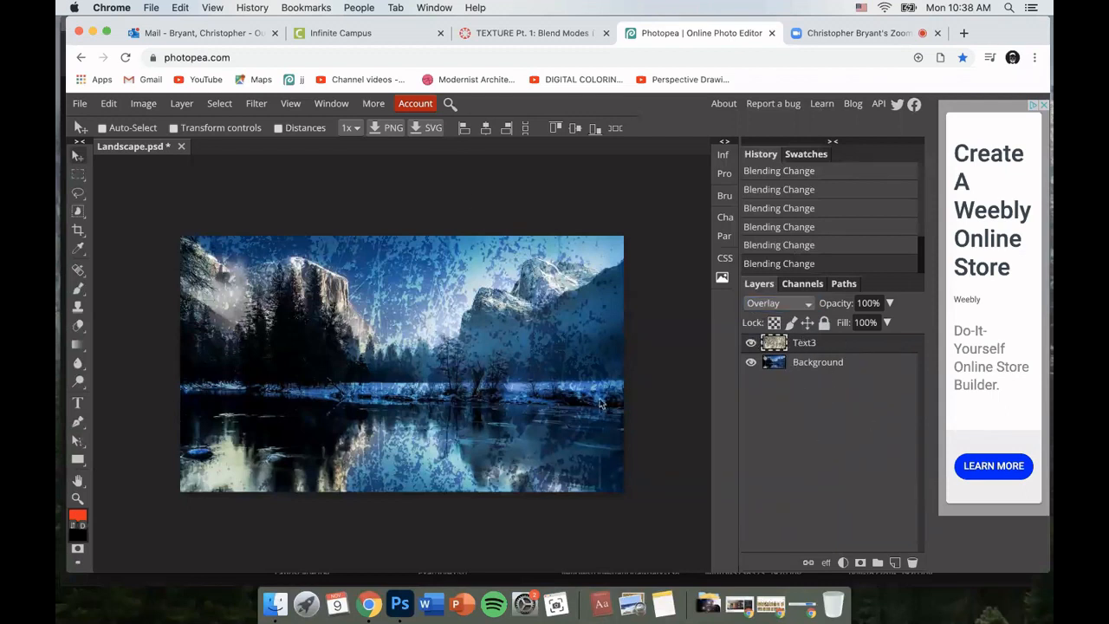
- Desaturate the Text3 layer to remove its colour cast from the landscape
left_click(183, 104)
mouse_move(145, 105)
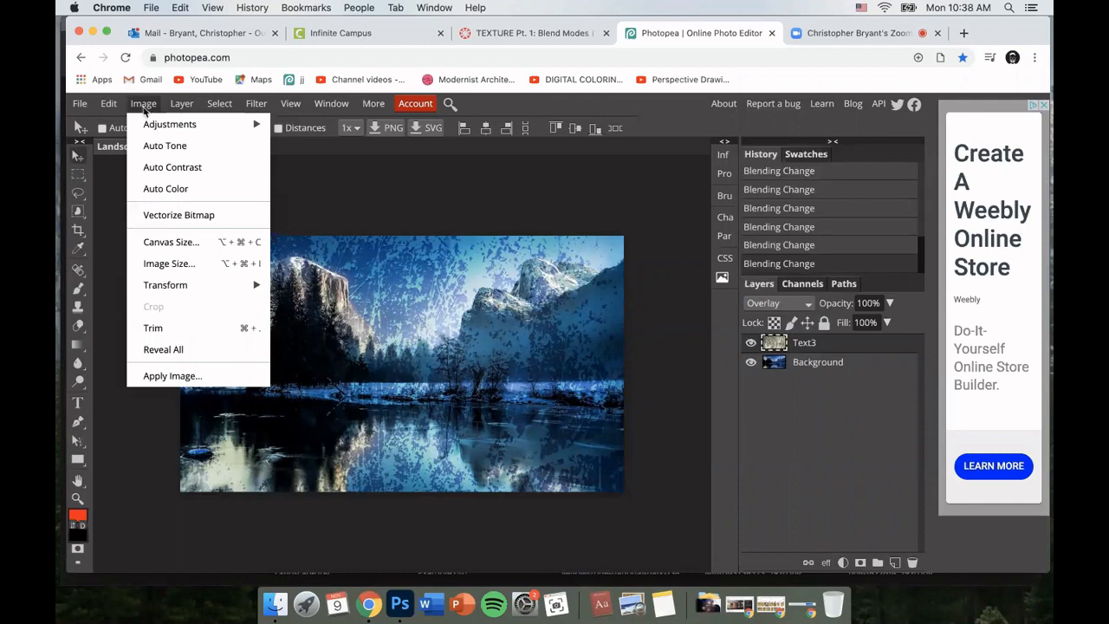
mouse_move(159, 130)
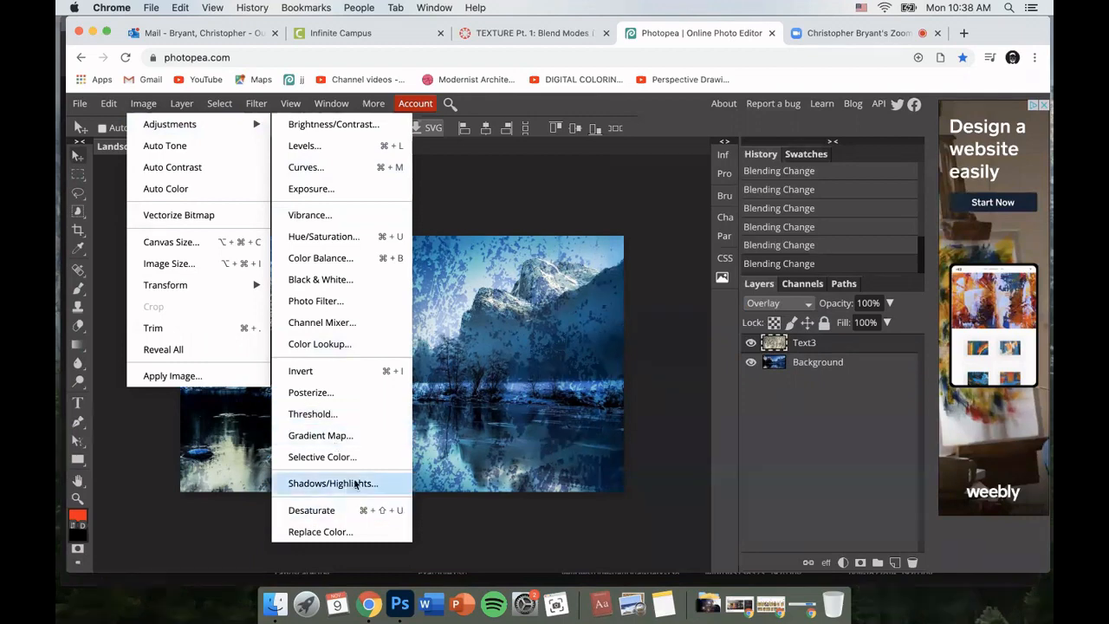
left_click(299, 511)
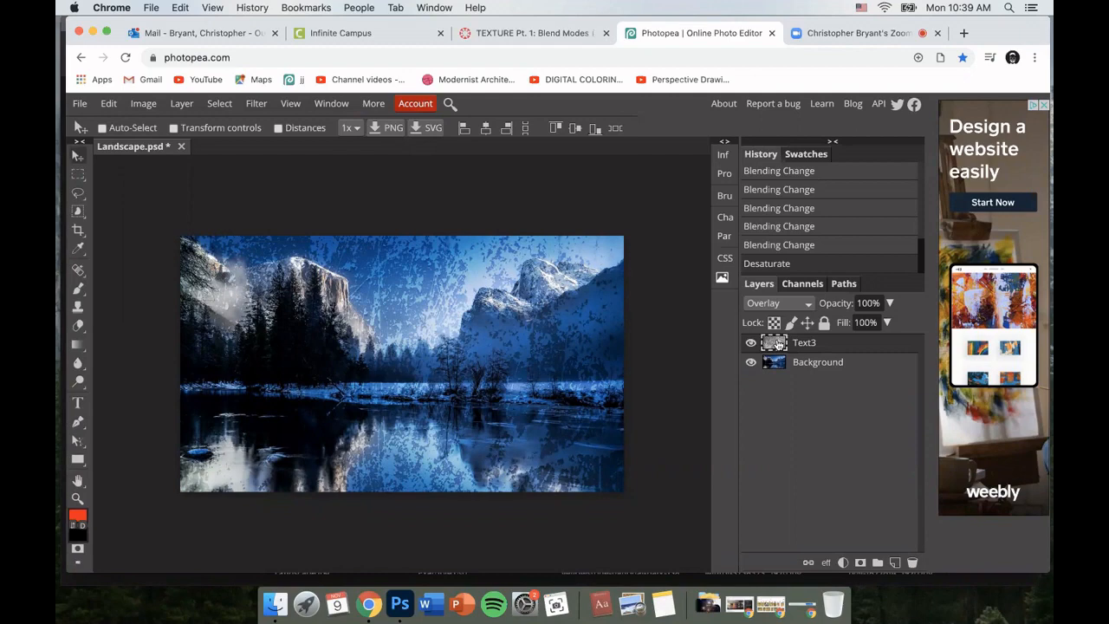
- Invert the Text3 layer repeatedly to compare both versions over the landscape, and leave it inverted
key("super")
key("super+i")
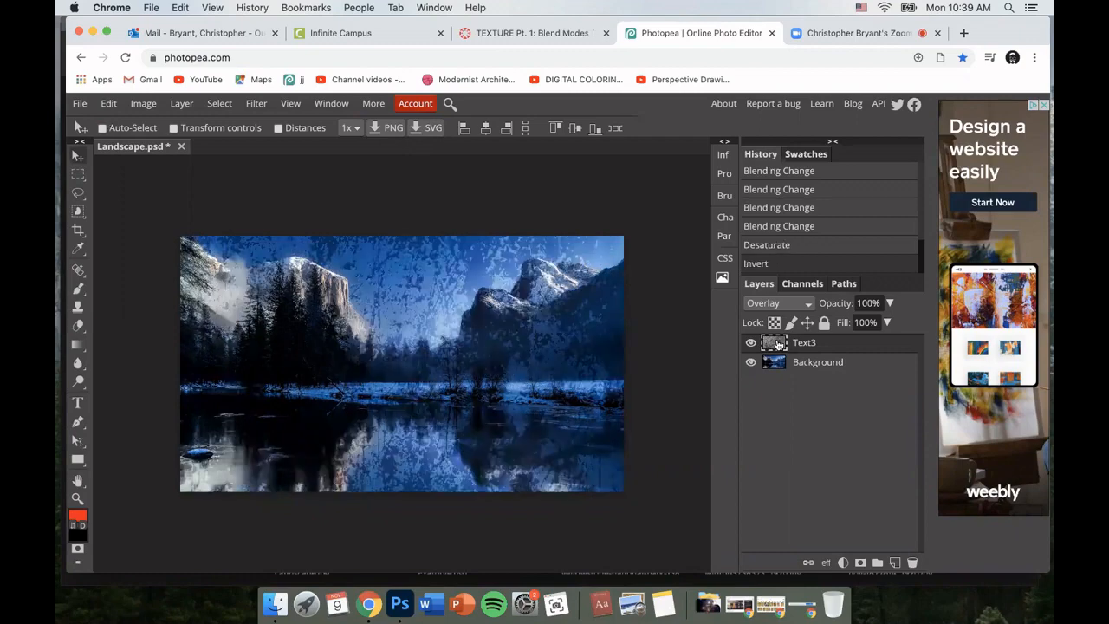
key("super+i")
key("super+i")
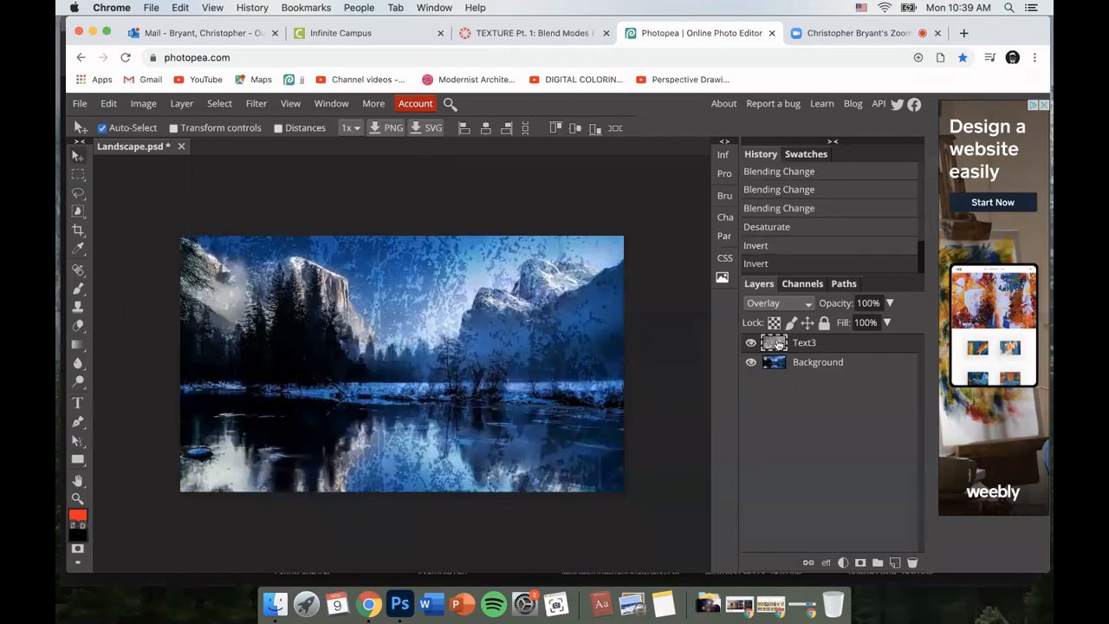
key("super+i")
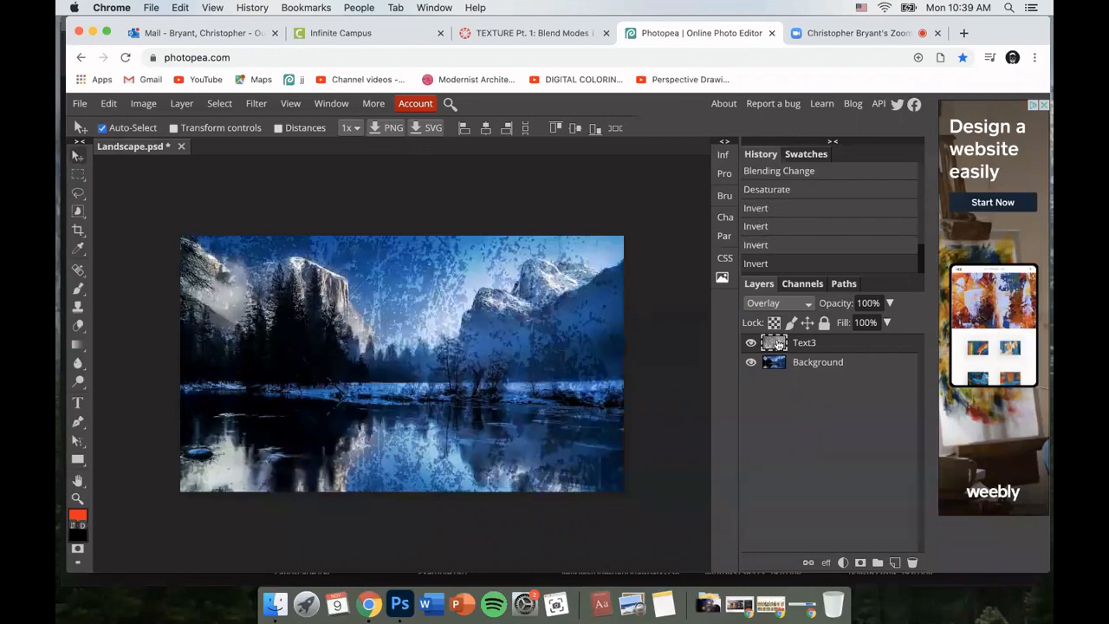
key("super+i")
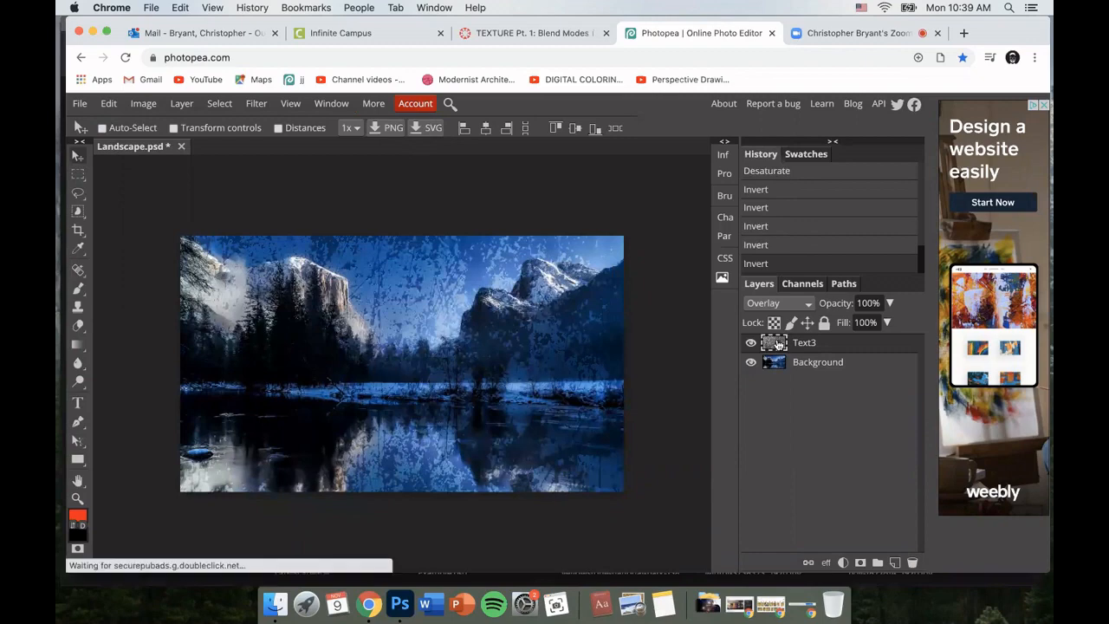
key("super+i")
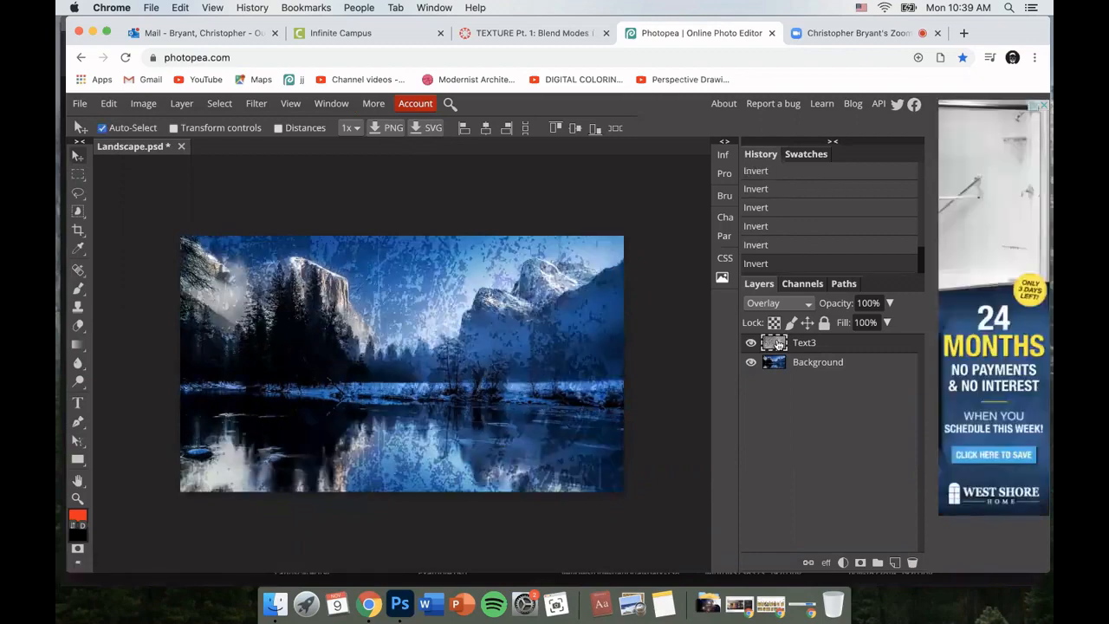
key("super+i")
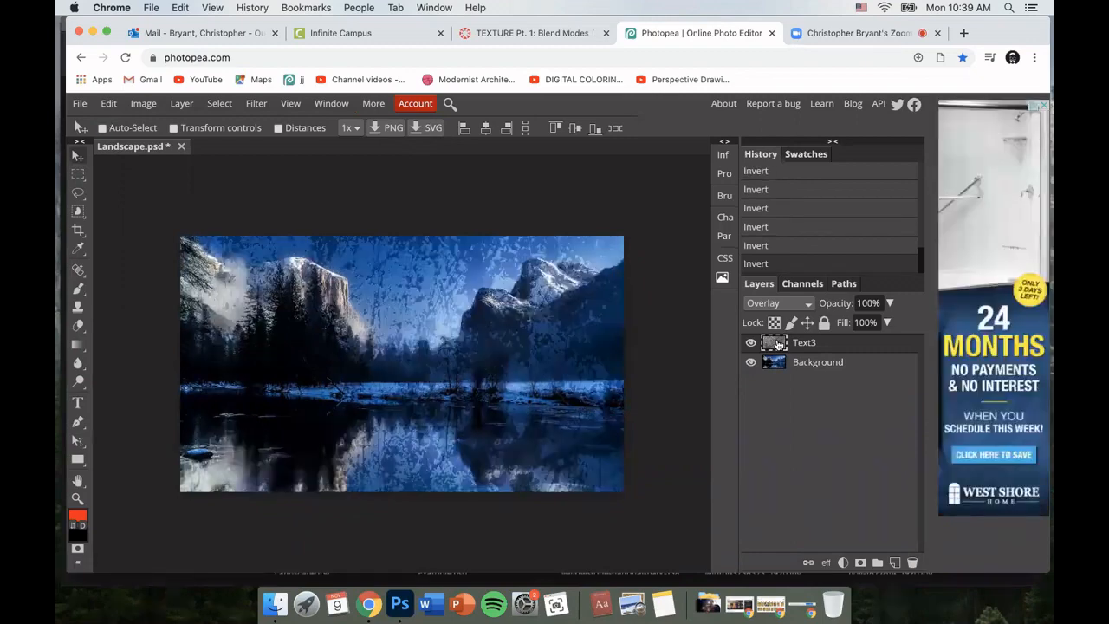
key("super+i")
key("super+i")
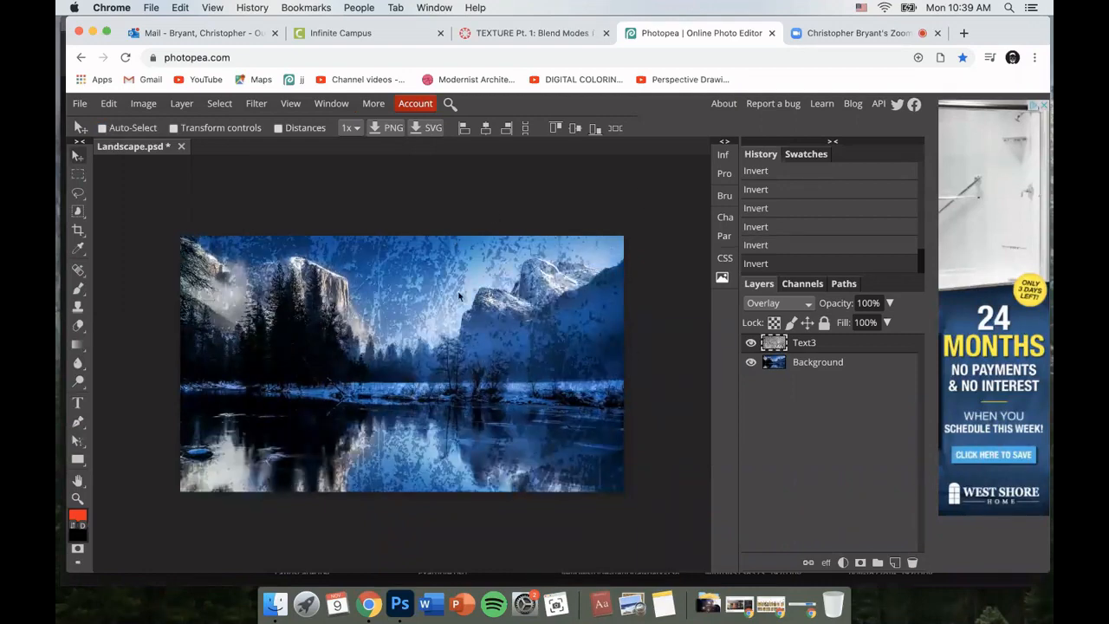
key("super+i")
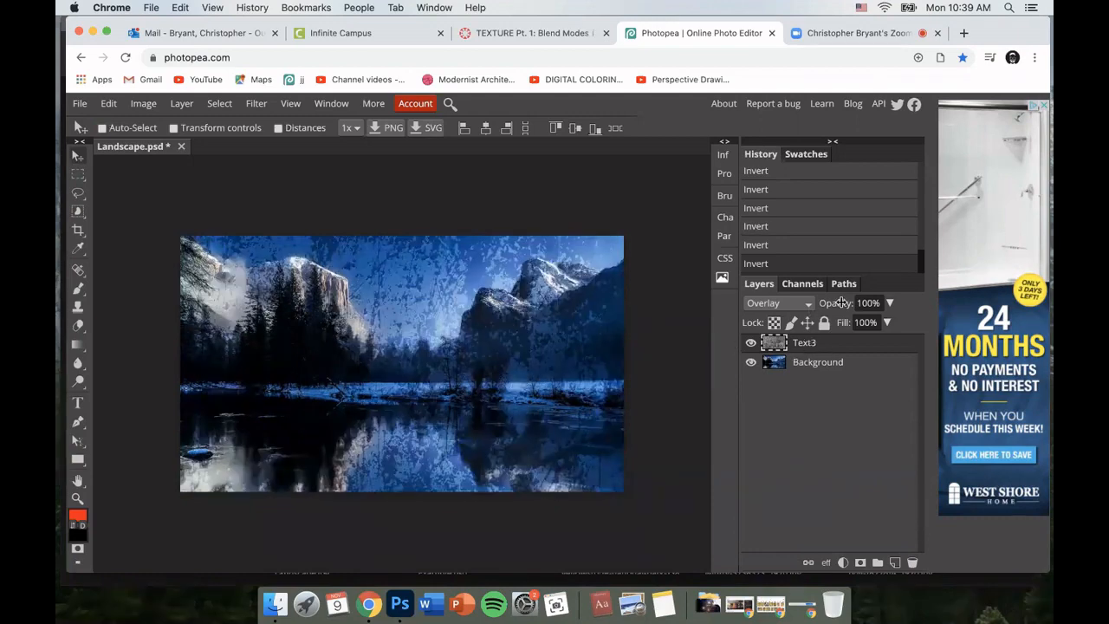
- Lower the opacity of the Text3 layer to 47%
left_click(890, 304)
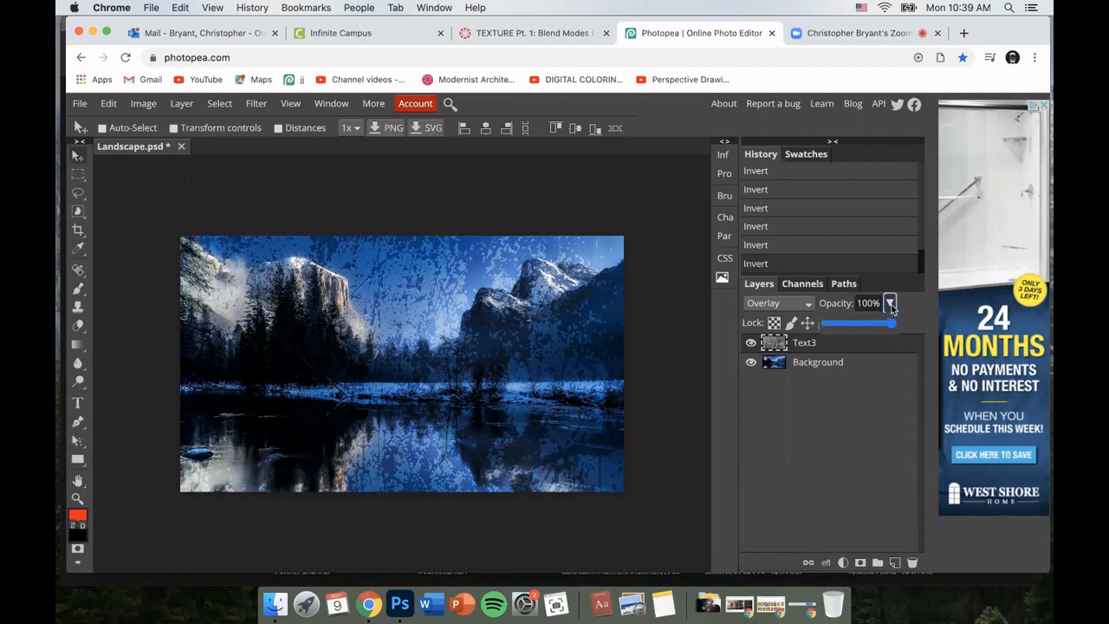
left_click_drag(891, 324, 856, 325)
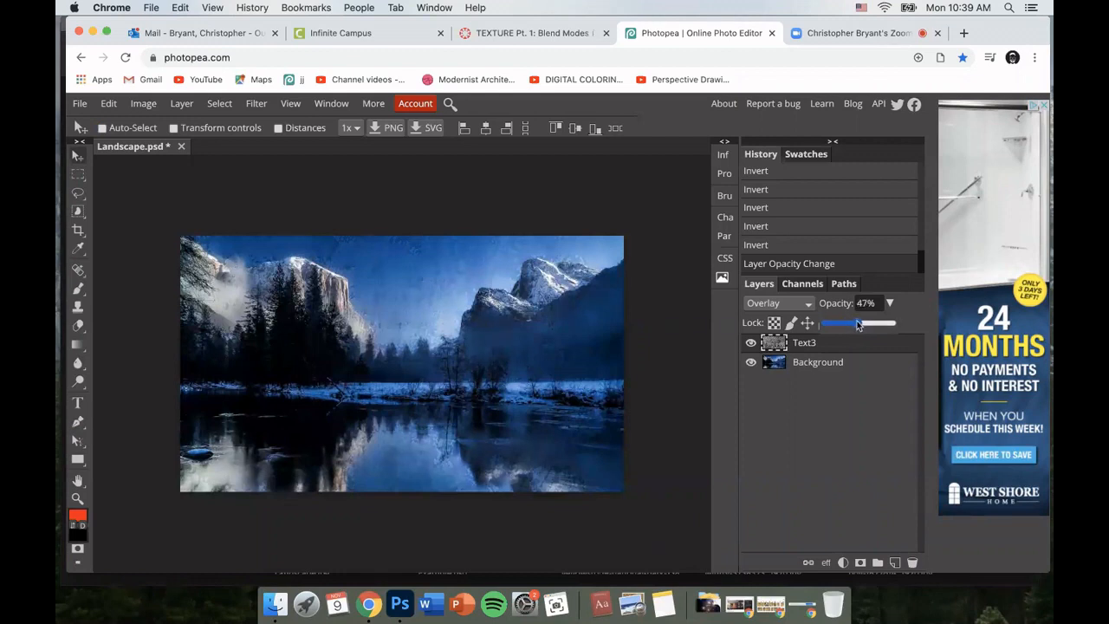
left_click(793, 411)
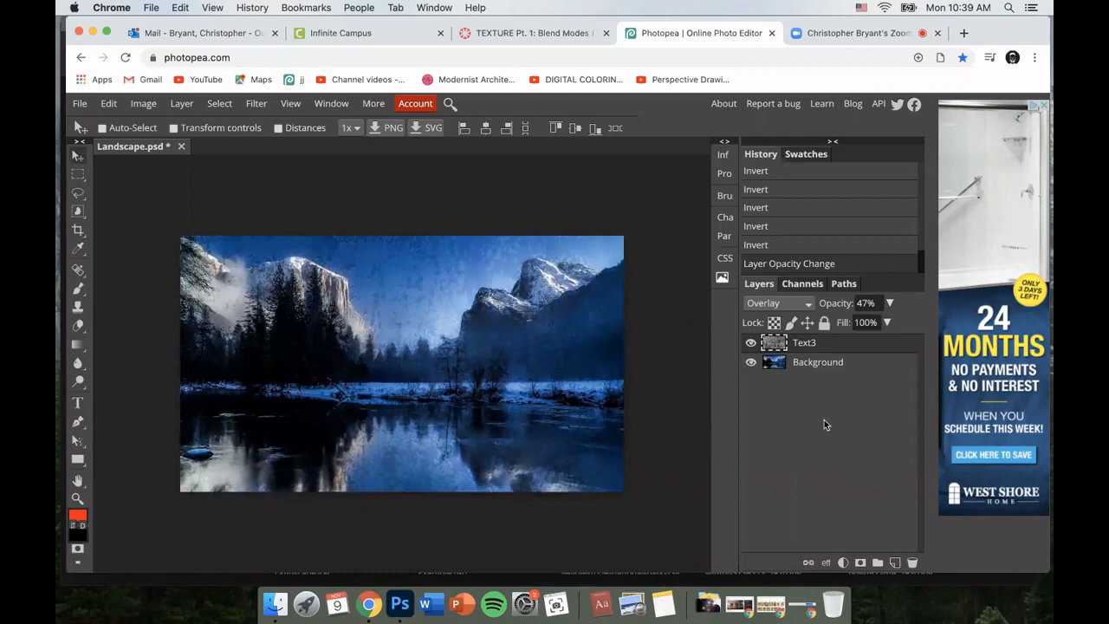